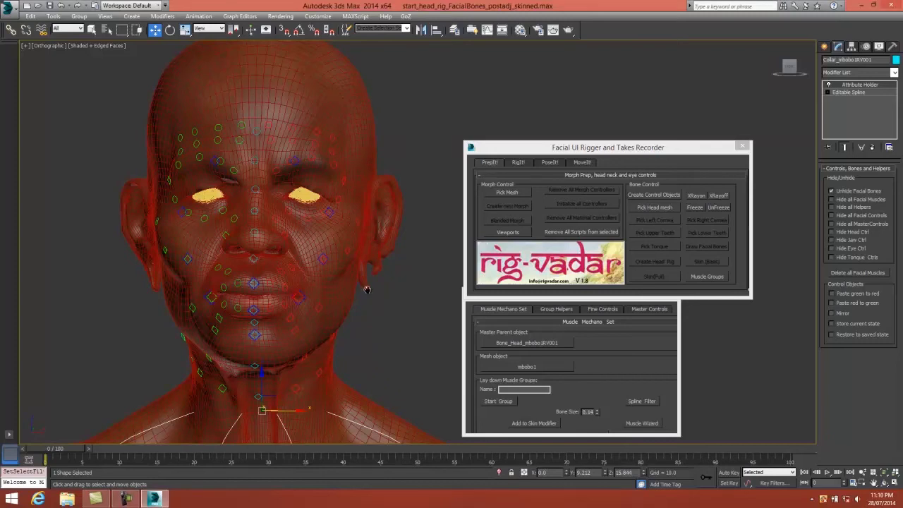
Step: Lower the chin's central master control until the mouth opens and the teeth show
{"action": "middle_click_drag", "start_coordinate": [367, 289], "coordinate": [389, 281]}
{"action": "scroll", "coordinate": [389, 283], "scroll_direction": "up", "scroll_amount": 1}
{"action": "scroll", "coordinate": [315, 308], "scroll_direction": "down", "scroll_amount": 2}
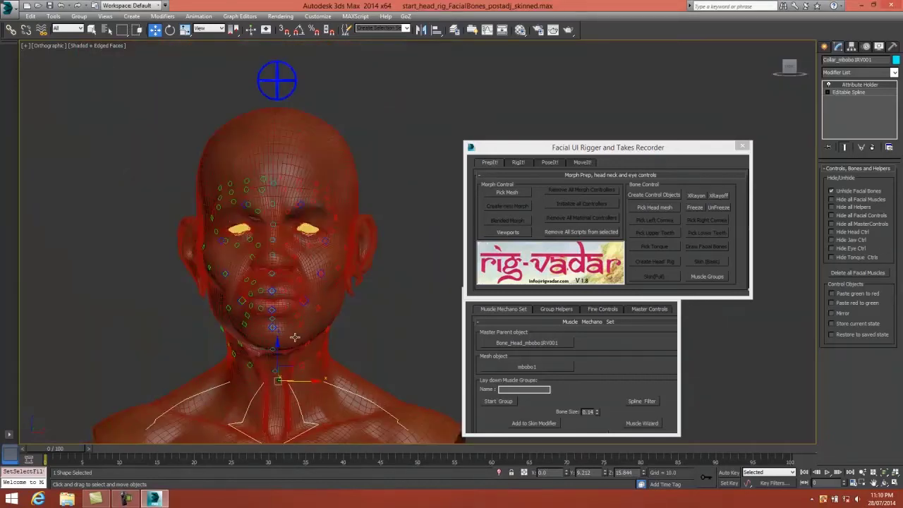
{"action": "scroll", "coordinate": [295, 337], "scroll_direction": "up", "scroll_amount": 4}
{"action": "left_click", "coordinate": [253, 314]}
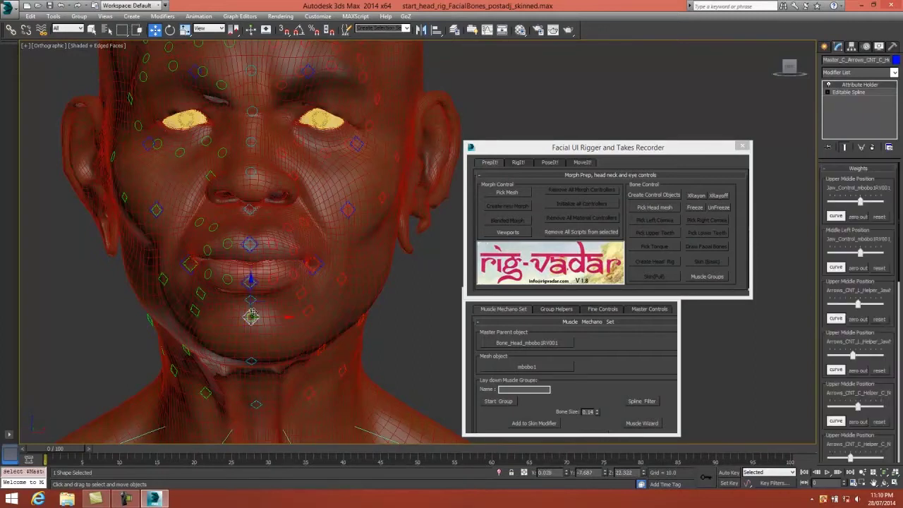
{"action": "left_click_drag", "start_coordinate": [252, 316], "coordinate": [251, 342]}
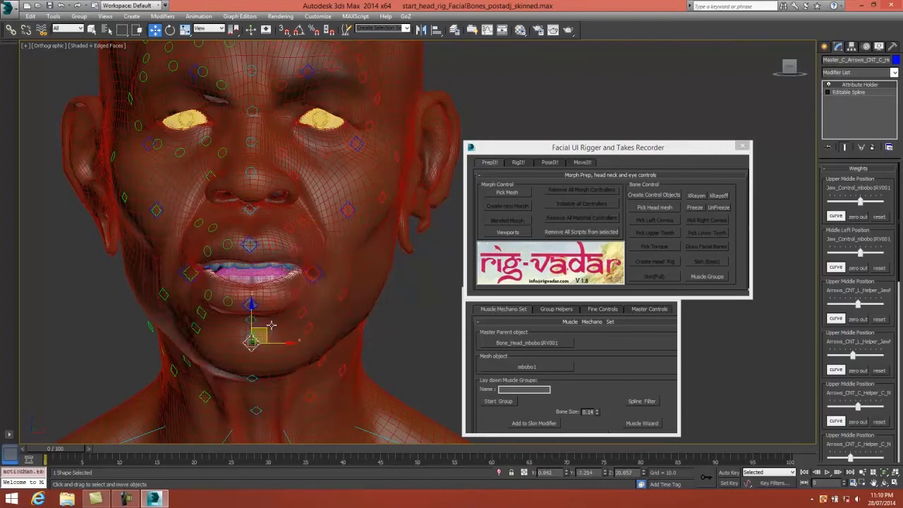
Step: Select the master control at the character's left mouth corner and move it slightly outward and up
{"action": "left_click", "coordinate": [316, 272]}
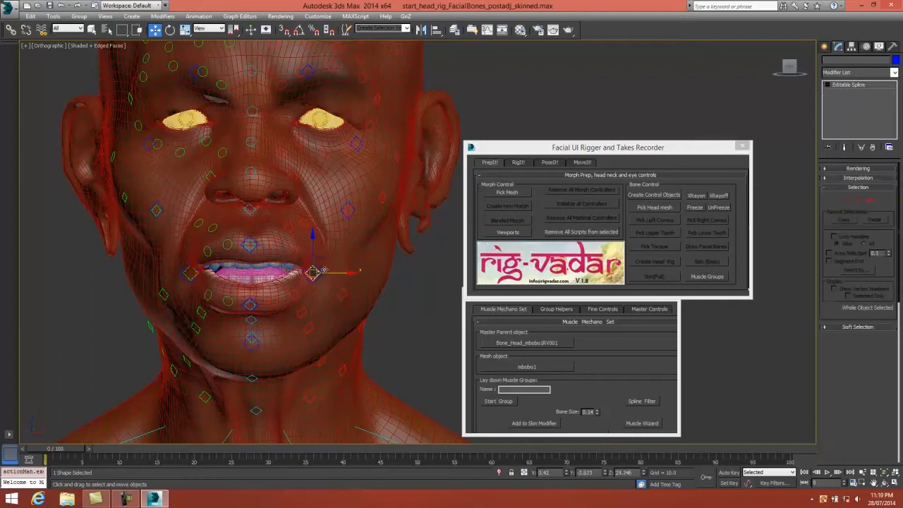
{"action": "left_click_drag", "start_coordinate": [326, 256], "coordinate": [315, 295]}
{"action": "left_click", "coordinate": [317, 270]}
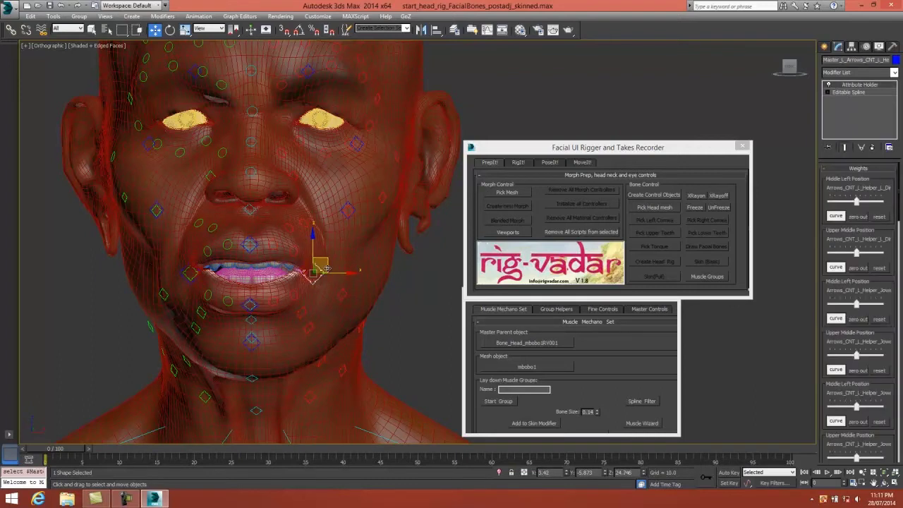
{"action": "mouse_move", "coordinate": [327, 259]}
{"action": "left_mouse_down"}
{"action": "mouse_move", "coordinate": [335, 244]}
{"action": "mouse_move", "coordinate": [339, 253]}
{"action": "left_mouse_up"}
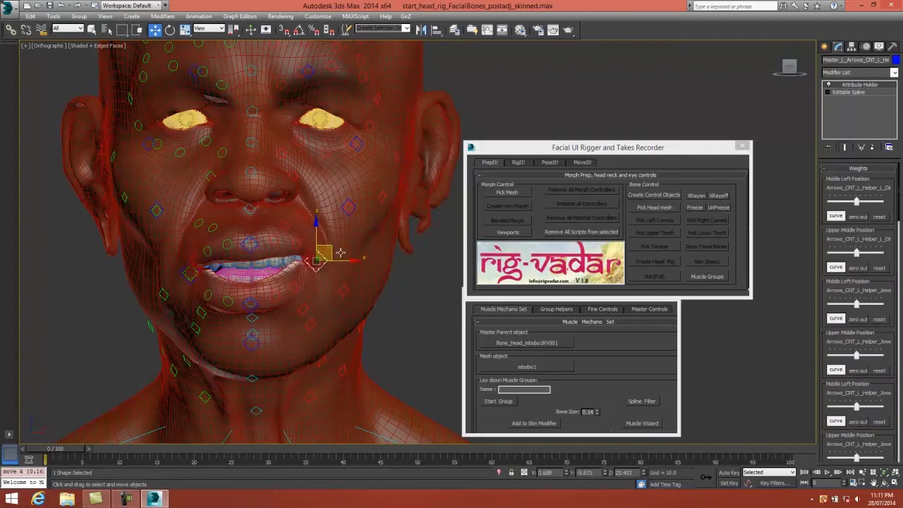
Step: Restrict selection to splines, adjust the upper lip's central master control vertically and raise the lower lip's central one
{"action": "left_click", "coordinate": [638, 404]}
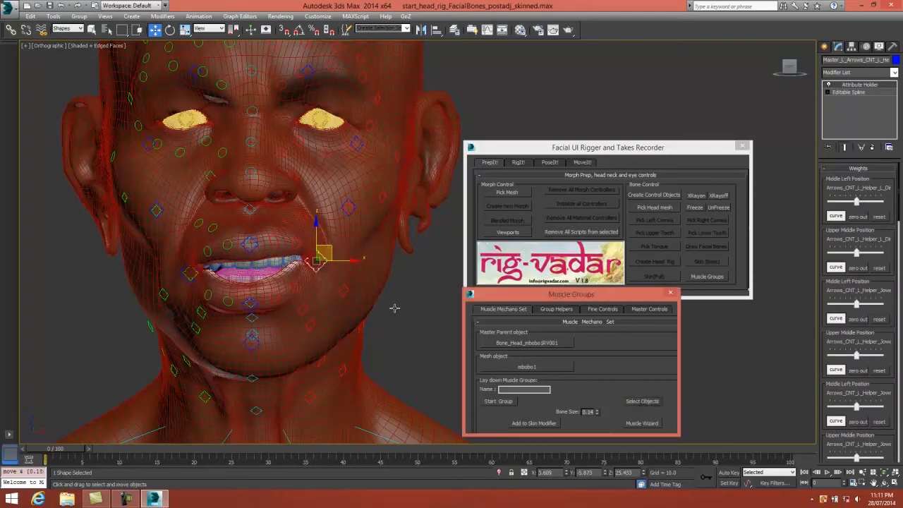
{"action": "left_click", "coordinate": [251, 253]}
{"action": "mouse_move", "coordinate": [250, 224]}
{"action": "left_mouse_down"}
{"action": "mouse_move", "coordinate": [249, 211]}
{"action": "mouse_move", "coordinate": [249, 236]}
{"action": "left_mouse_up"}
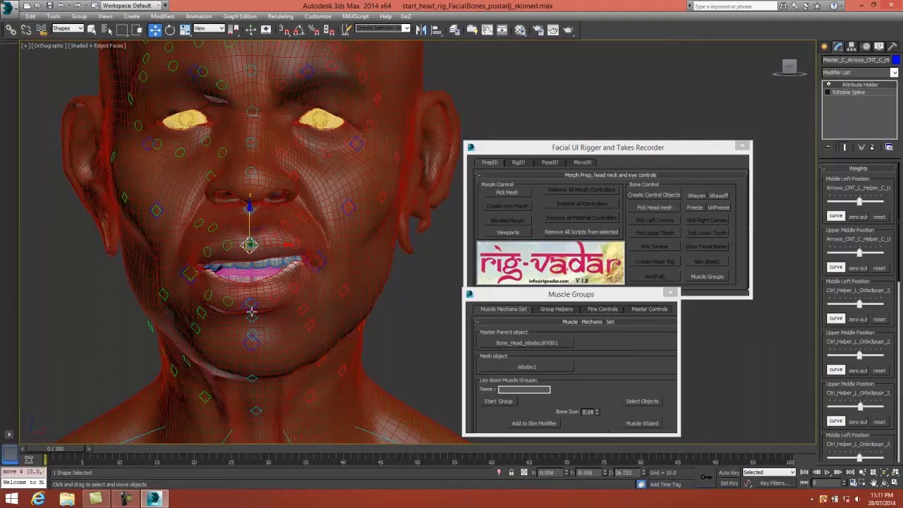
{"action": "left_click", "coordinate": [251, 311]}
{"action": "left_click_drag", "start_coordinate": [251, 311], "coordinate": [250, 293]}
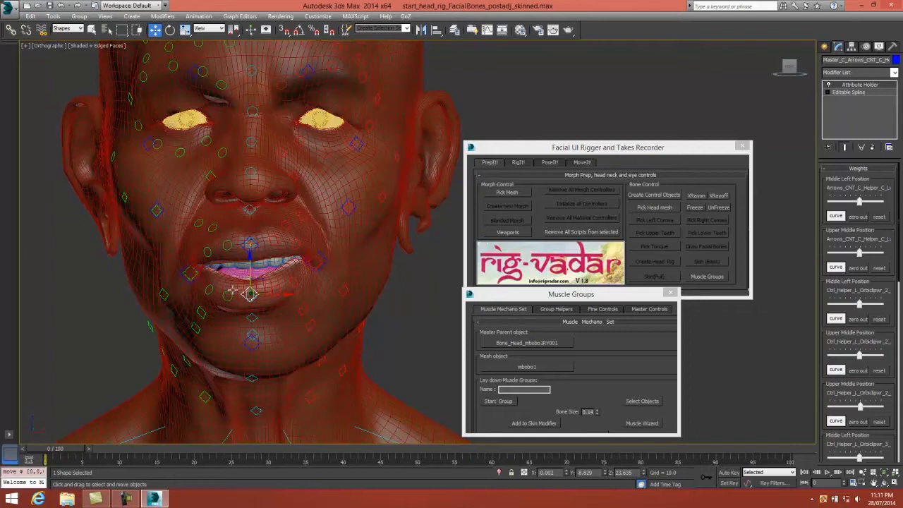
Step: Set the lower-lip control's R_Orbiclpwr_3 weights to 0.3 for local X translation and 1.881 for local X rotation, then raise the control slightly
{"action": "middle_click_drag", "start_coordinate": [222, 294], "coordinate": [248, 288]}
{"action": "scroll", "coordinate": [248, 287], "scroll_direction": "up", "scroll_amount": 3}
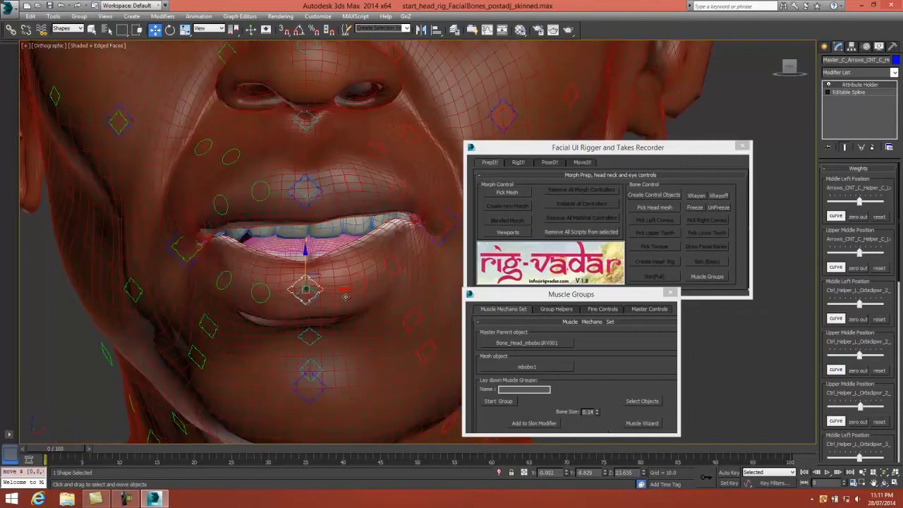
{"action": "left_click_drag", "start_coordinate": [887, 427], "coordinate": [880, 331]}
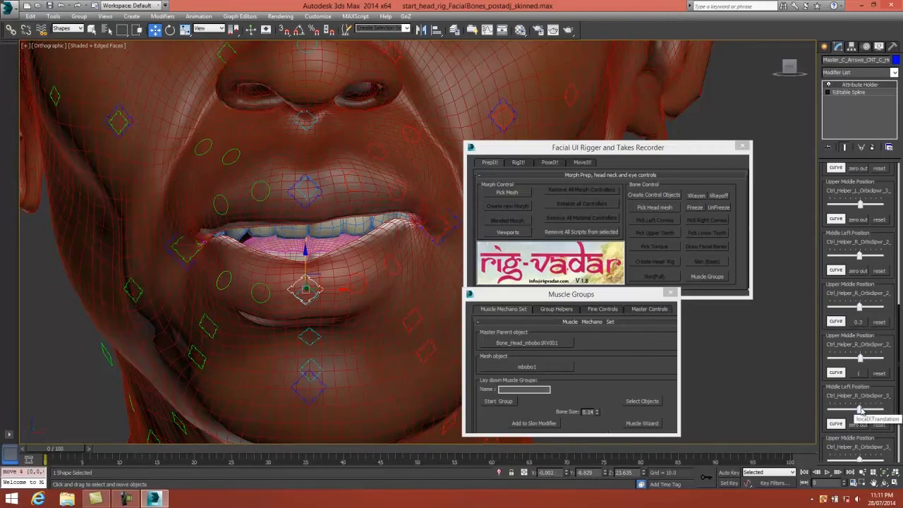
{"action": "left_click", "coordinate": [860, 410]}
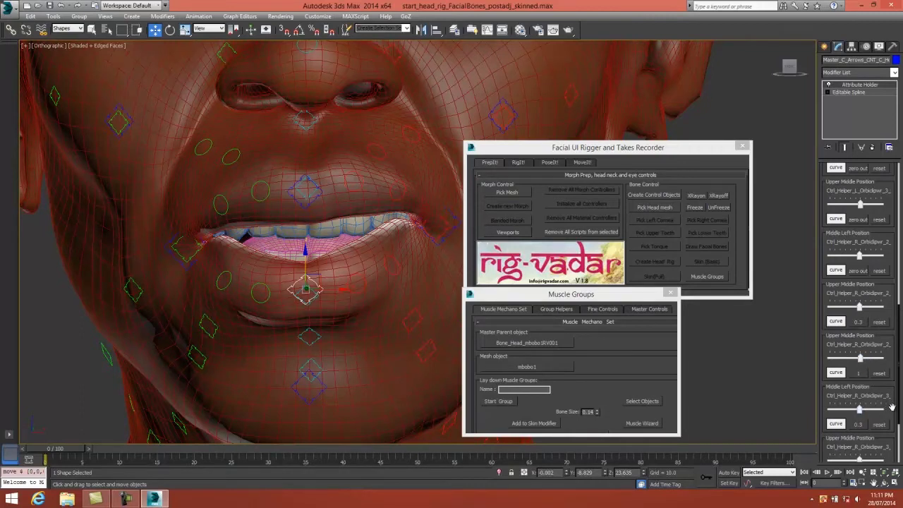
{"action": "left_click_drag", "start_coordinate": [890, 408], "coordinate": [898, 361]}
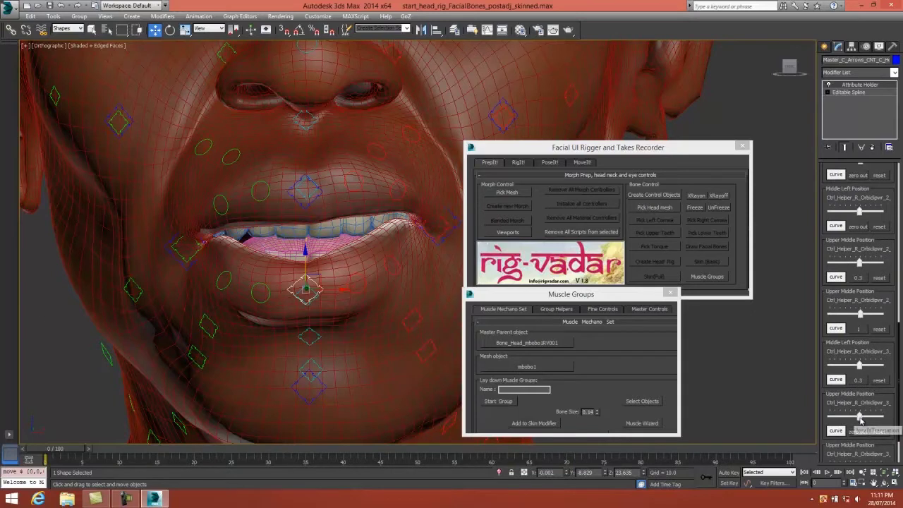
{"action": "left_click_drag", "start_coordinate": [896, 390], "coordinate": [896, 340]}
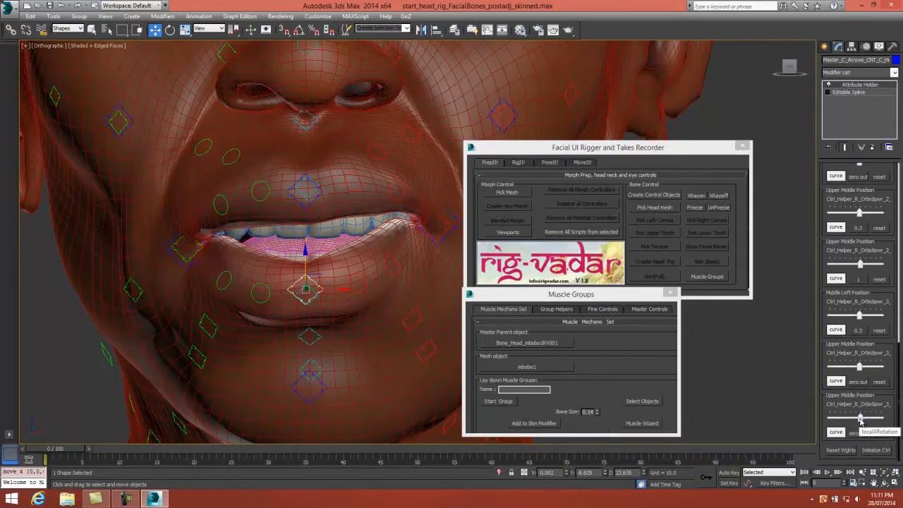
{"action": "left_click", "coordinate": [860, 419]}
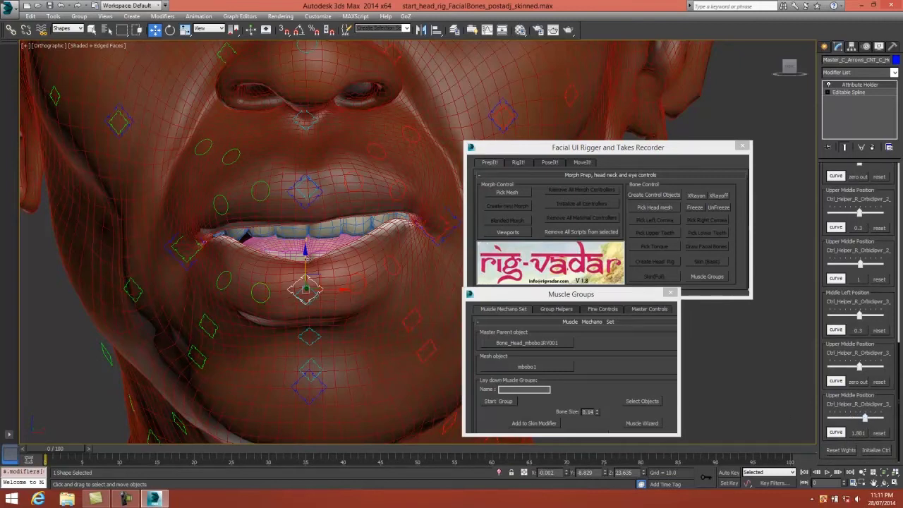
{"action": "mouse_move", "coordinate": [306, 258]}
{"action": "left_mouse_down"}
{"action": "mouse_move", "coordinate": [309, 243]}
{"action": "mouse_move", "coordinate": [319, 264]}
{"action": "left_mouse_up"}
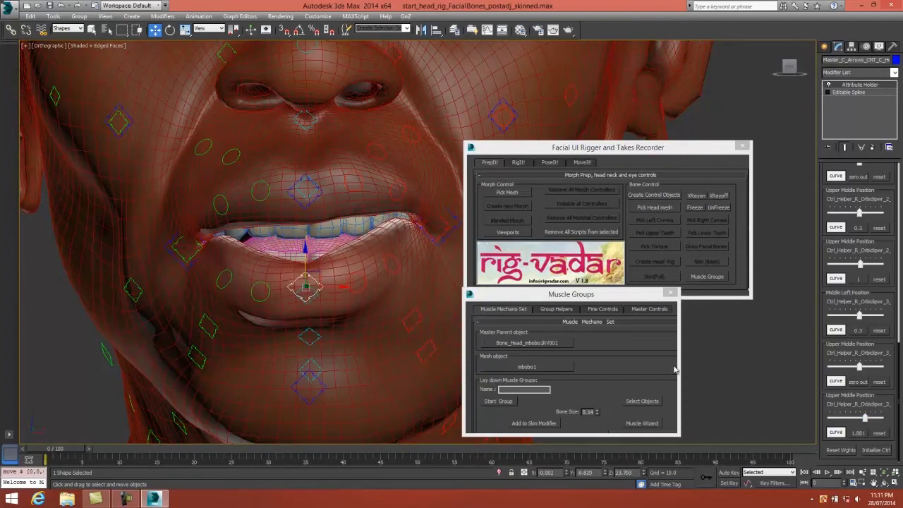
Step: Set the local X rotation weight of Ctrl_Helper_R_Orbiclpwr_2 to 2.706 and lower the lower-lip master control slightly
{"action": "left_click_drag", "start_coordinate": [894, 329], "coordinate": [896, 406]}
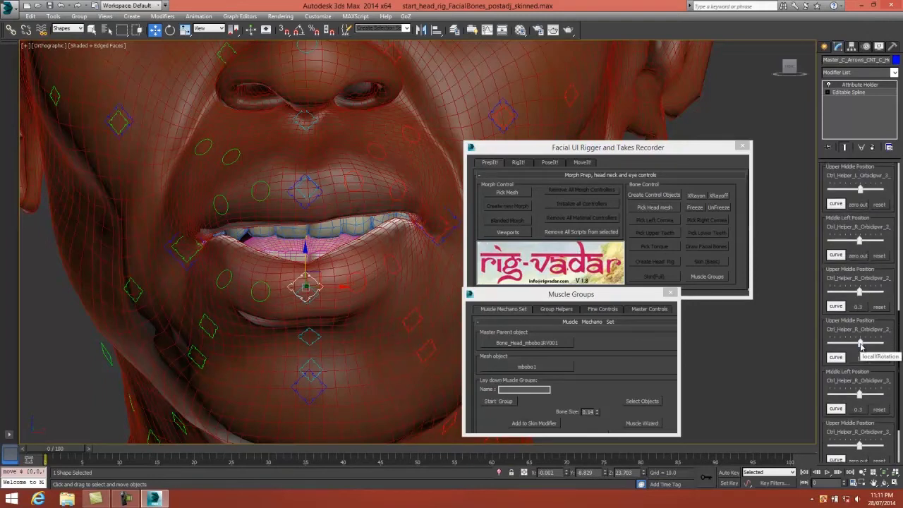
{"action": "left_click", "coordinate": [860, 344]}
{"action": "left_click_drag", "start_coordinate": [861, 344], "coordinate": [868, 347]}
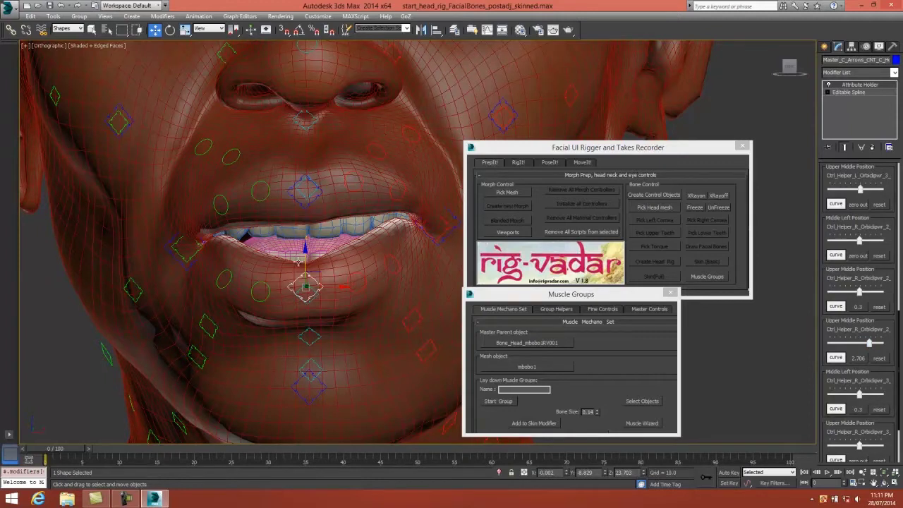
{"action": "mouse_move", "coordinate": [303, 263]}
{"action": "left_mouse_down"}
{"action": "mouse_move", "coordinate": [303, 246]}
{"action": "mouse_move", "coordinate": [301, 277]}
{"action": "left_mouse_up"}
Step: Raise the master control at the character's right mouth corner and fine-tune its position to lift that side of the smile
{"action": "scroll", "coordinate": [301, 277], "scroll_direction": "down", "scroll_amount": 3}
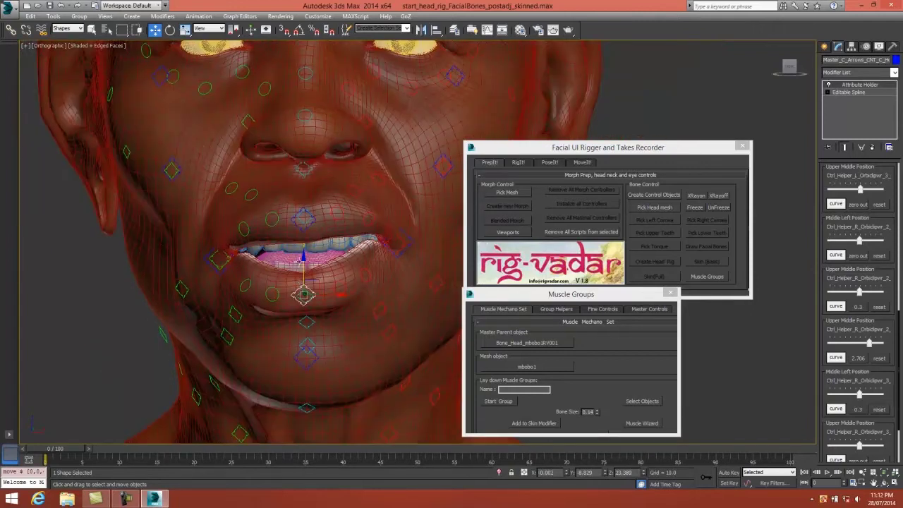
{"action": "left_click", "coordinate": [216, 255]}
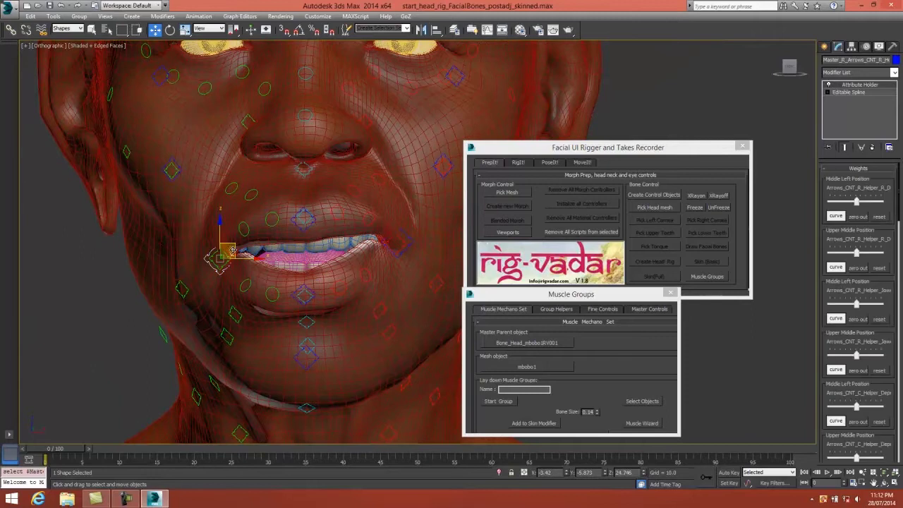
{"action": "left_click_drag", "start_coordinate": [233, 248], "coordinate": [238, 224]}
{"action": "middle_click_drag", "start_coordinate": [246, 224], "coordinate": [319, 250]}
{"action": "scroll", "coordinate": [317, 251], "scroll_direction": "up", "scroll_amount": 2}
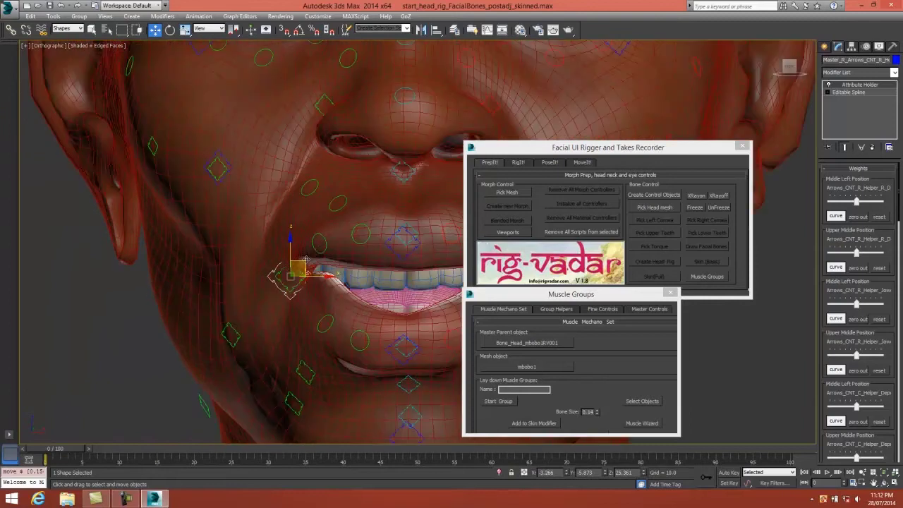
{"action": "scroll", "coordinate": [306, 259], "scroll_direction": "down", "scroll_amount": 2}
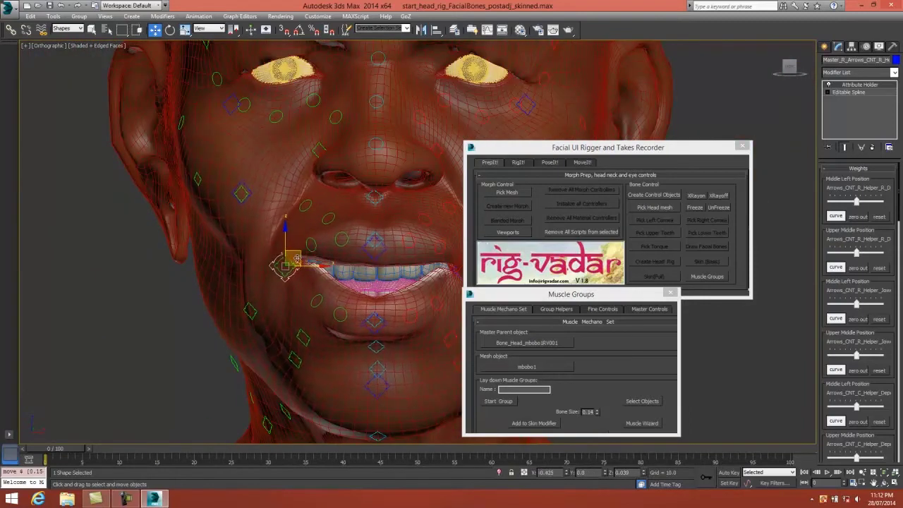
{"action": "left_click_drag", "start_coordinate": [296, 259], "coordinate": [329, 283]}
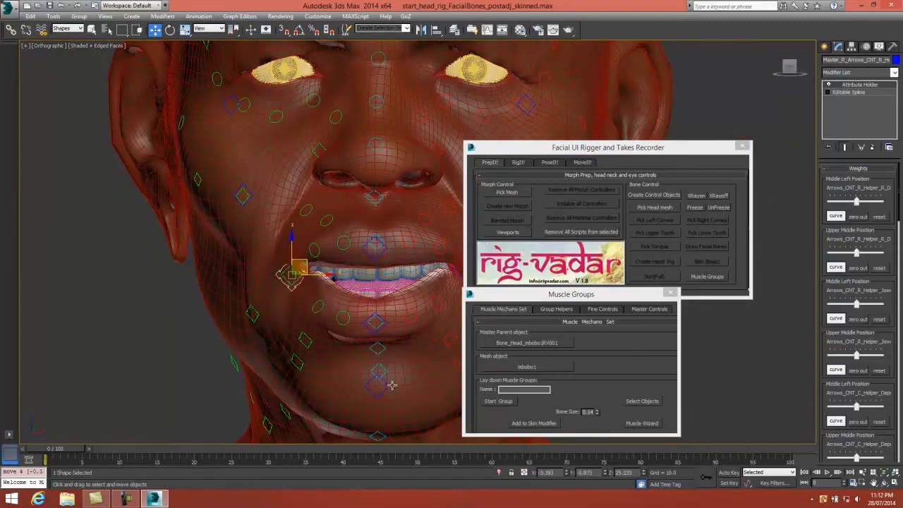
Step: Nudge the character's left cheek control up and outward, and reposition the master control under the left eye
{"action": "middle_click_drag", "start_coordinate": [389, 386], "coordinate": [262, 351], "text": "alt"}
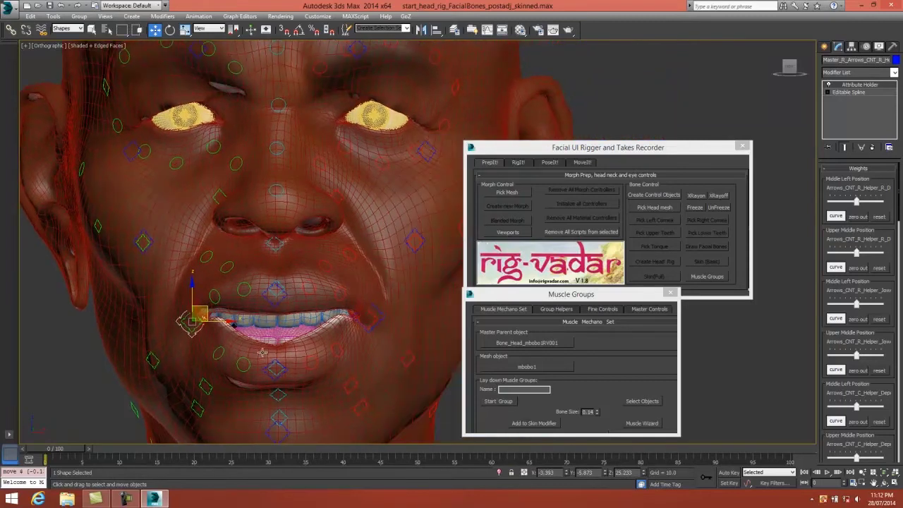
{"action": "left_click", "coordinate": [415, 237]}
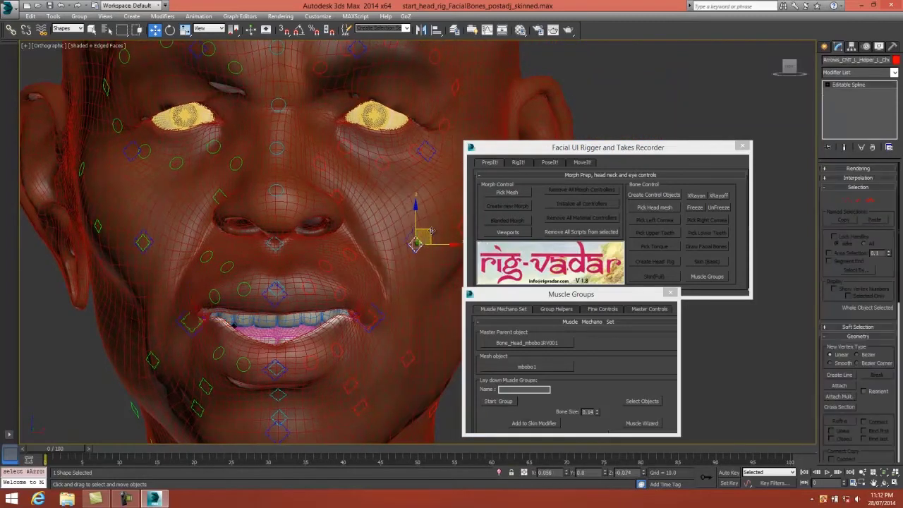
{"action": "left_click_drag", "start_coordinate": [435, 230], "coordinate": [434, 226]}
{"action": "left_click", "coordinate": [425, 151]}
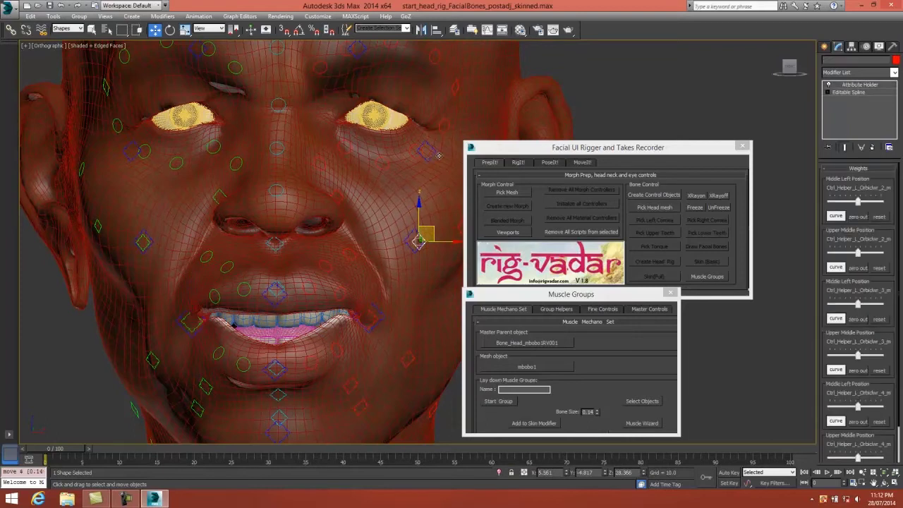
{"action": "middle_click_drag", "start_coordinate": [429, 138], "coordinate": [488, 258], "text": "alt"}
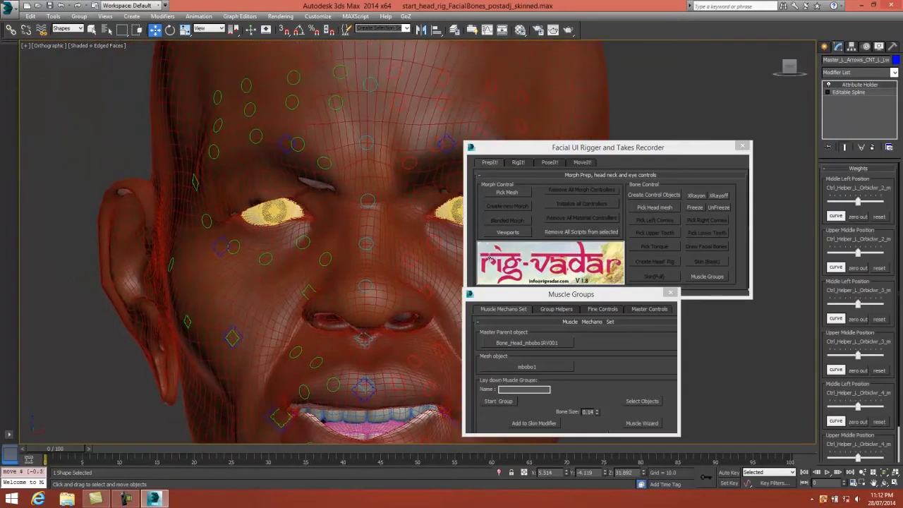
Step: Move the right eyebrow's master control outward and down, and shift the two floating rig windows clear of the face
{"action": "left_click", "coordinate": [296, 141]}
{"action": "mouse_move", "coordinate": [296, 141]}
{"action": "left_mouse_down"}
{"action": "mouse_move", "coordinate": [283, 146]}
{"action": "mouse_move", "coordinate": [275, 133]}
{"action": "mouse_move", "coordinate": [301, 148]}
{"action": "mouse_move", "coordinate": [311, 131]}
{"action": "mouse_move", "coordinate": [295, 124]}
{"action": "mouse_move", "coordinate": [284, 144]}
{"action": "left_mouse_up"}
{"action": "left_click_drag", "start_coordinate": [490, 148], "coordinate": [643, 323]}
{"action": "left_click_drag", "start_coordinate": [540, 293], "coordinate": [683, 238]}
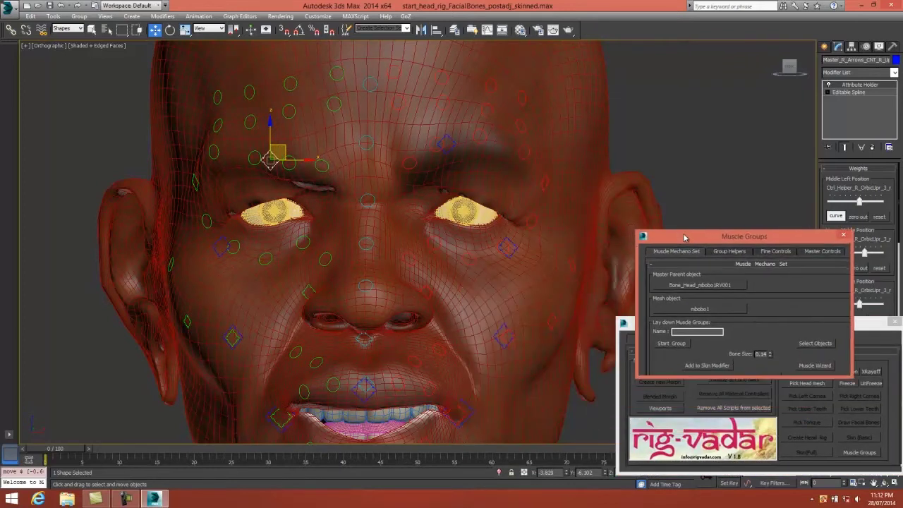
{"action": "mouse_move", "coordinate": [283, 150]}
{"action": "left_mouse_down"}
{"action": "mouse_move", "coordinate": [281, 129]}
{"action": "mouse_move", "coordinate": [278, 142]}
{"action": "left_mouse_up"}
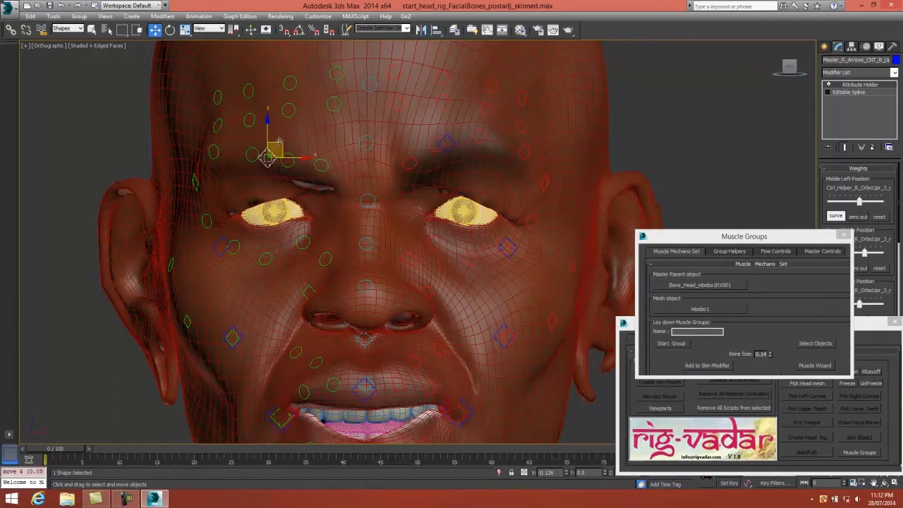
Step: Open the jaw wide by moving the chin's central master control down and back in a side view, and inspect the lips up close
{"action": "middle_click_drag", "start_coordinate": [393, 285], "coordinate": [341, 205]}
{"action": "scroll", "coordinate": [341, 205], "scroll_direction": "down", "scroll_amount": 2}
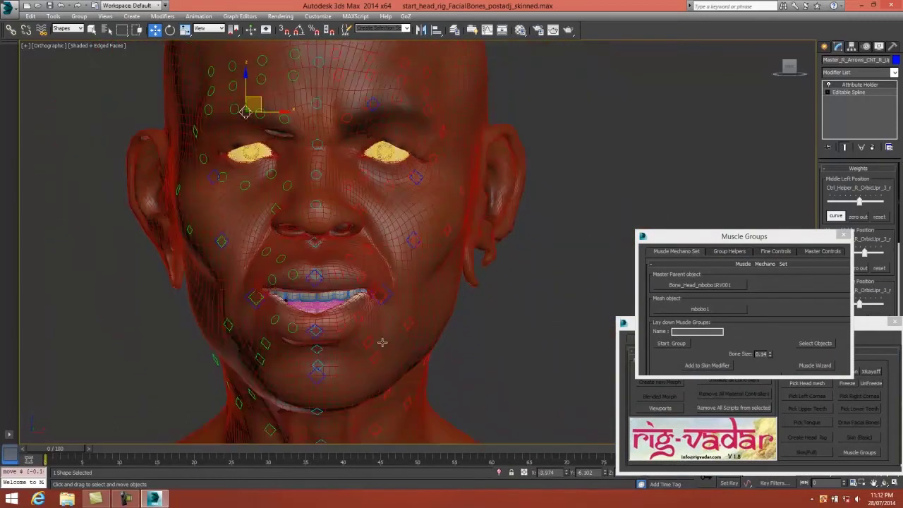
{"action": "middle_click_drag", "start_coordinate": [334, 368], "coordinate": [320, 273]}
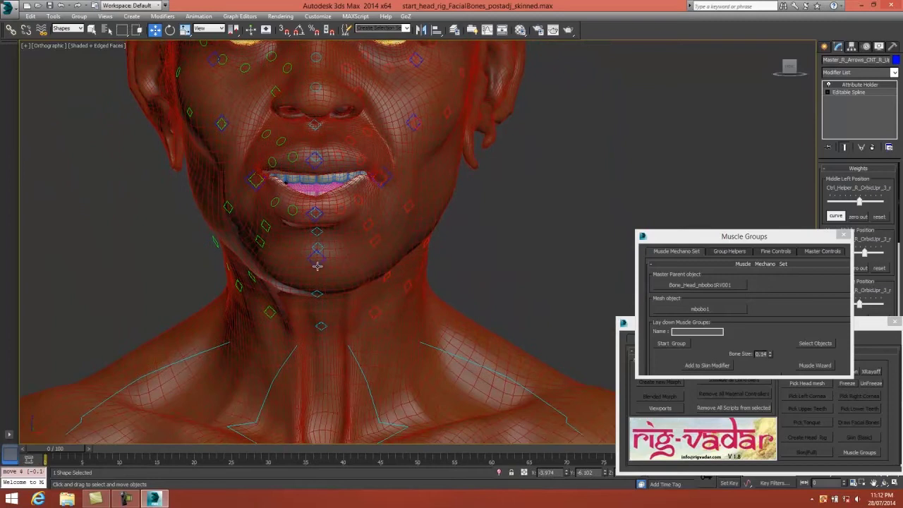
{"action": "left_click", "coordinate": [316, 250]}
{"action": "left_click_drag", "start_coordinate": [317, 252], "coordinate": [318, 198]}
{"action": "middle_click_drag", "start_coordinate": [326, 250], "coordinate": [381, 250], "text": "alt"}
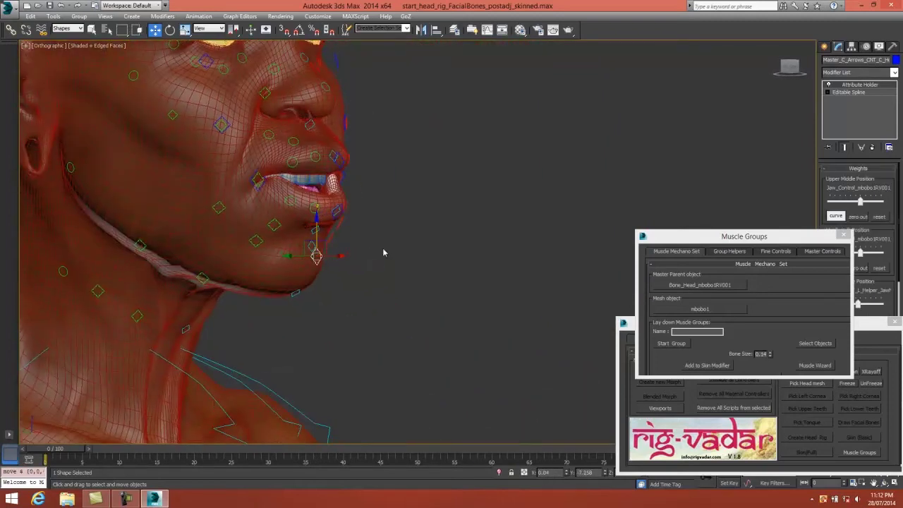
{"action": "left_click_drag", "start_coordinate": [316, 257], "coordinate": [150, 277]}
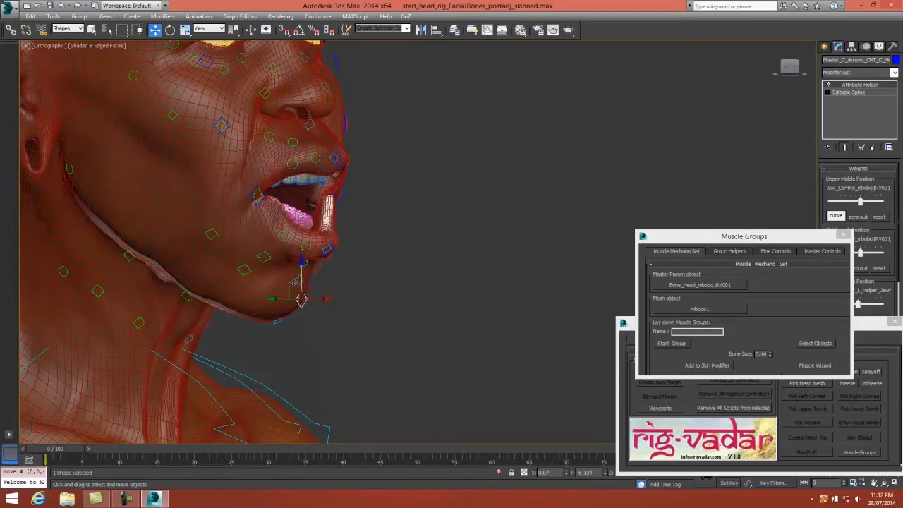
{"action": "scroll", "coordinate": [306, 248], "scroll_direction": "up", "scroll_amount": 3}
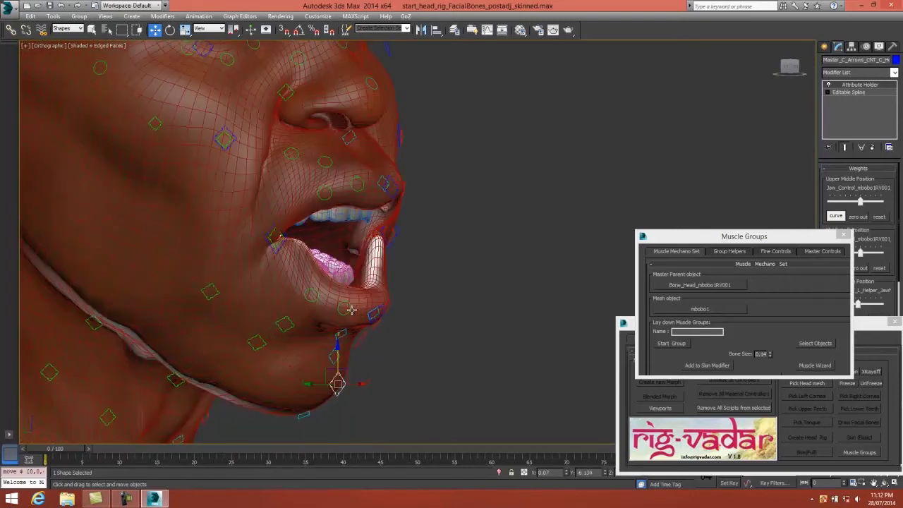
{"action": "scroll", "coordinate": [337, 297], "scroll_direction": "up", "scroll_amount": 3}
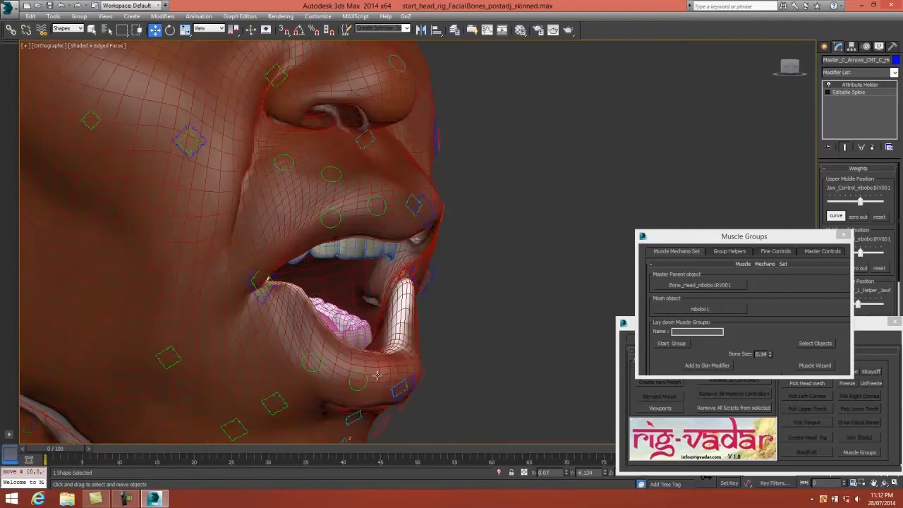
Step: Nudge the control beside the character's right nostril, and shift the right cheek's master control outward and slightly down
{"action": "scroll", "coordinate": [377, 375], "scroll_direction": "down", "scroll_amount": 2}
{"action": "mouse_move", "coordinate": [355, 421]}
{"action": "left_mouse_down"}
{"action": "mouse_move", "coordinate": [369, 413]}
{"action": "mouse_move", "coordinate": [378, 373]}
{"action": "mouse_move", "coordinate": [359, 419]}
{"action": "mouse_move", "coordinate": [377, 370]}
{"action": "mouse_move", "coordinate": [368, 424]}
{"action": "left_mouse_up"}
{"action": "middle_click_drag", "start_coordinate": [396, 264], "coordinate": [429, 307]}
{"action": "scroll", "coordinate": [428, 307], "scroll_direction": "down", "scroll_amount": 2}
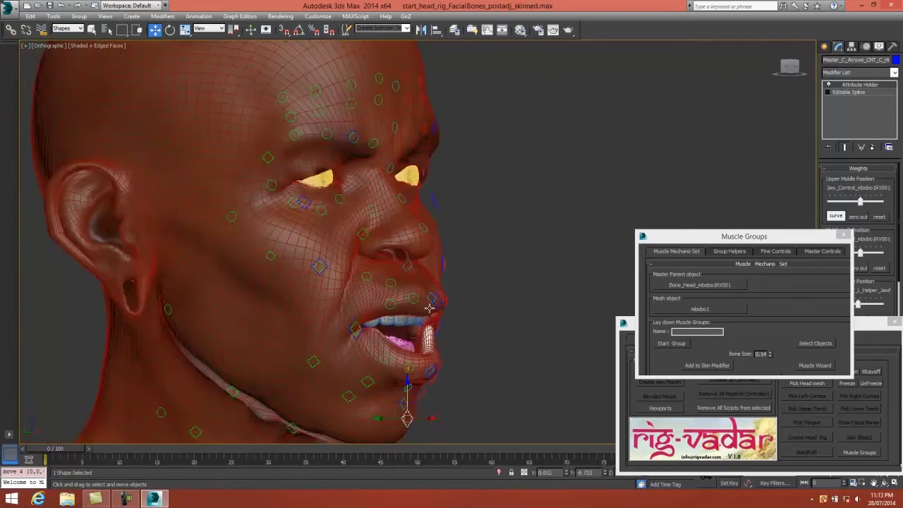
{"action": "left_click", "coordinate": [364, 234]}
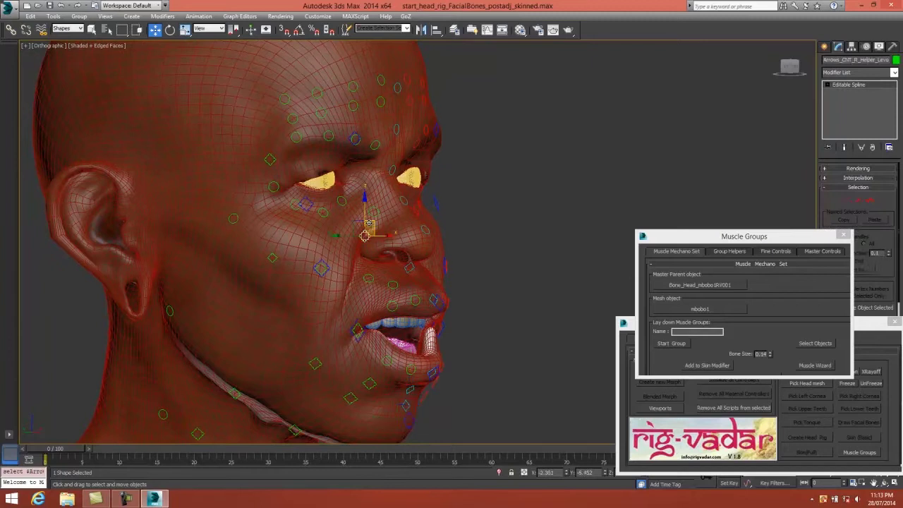
{"action": "left_click_drag", "start_coordinate": [356, 221], "coordinate": [359, 224]}
{"action": "left_click", "coordinate": [322, 261]}
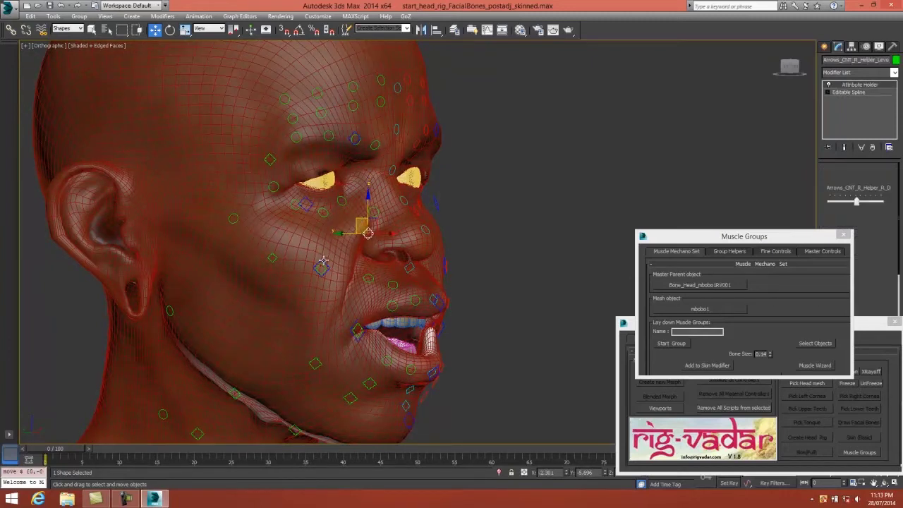
{"action": "mouse_move", "coordinate": [325, 265]}
{"action": "left_mouse_down"}
{"action": "mouse_move", "coordinate": [321, 249]}
{"action": "mouse_move", "coordinate": [319, 259]}
{"action": "left_mouse_up"}
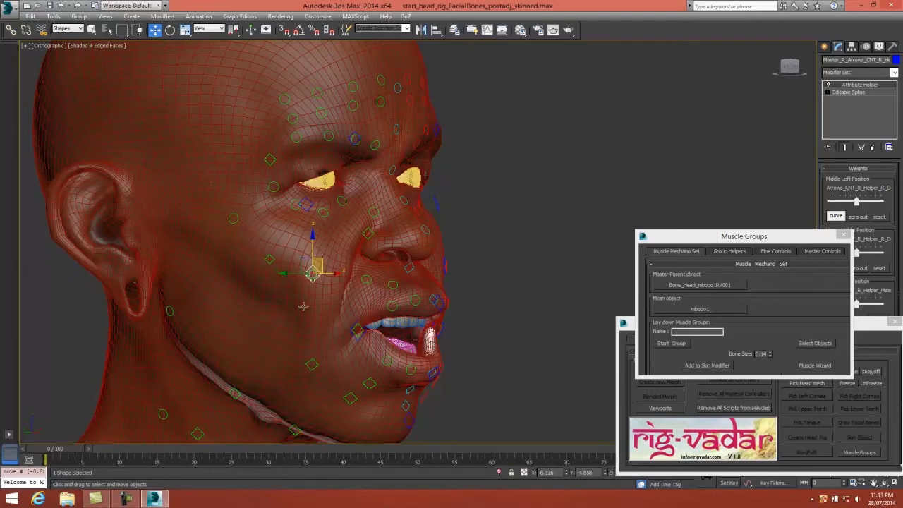
Step: Raise the chin's central master control to bring the jaw partly closed
{"action": "scroll", "coordinate": [296, 250], "scroll_direction": "down", "scroll_amount": 3}
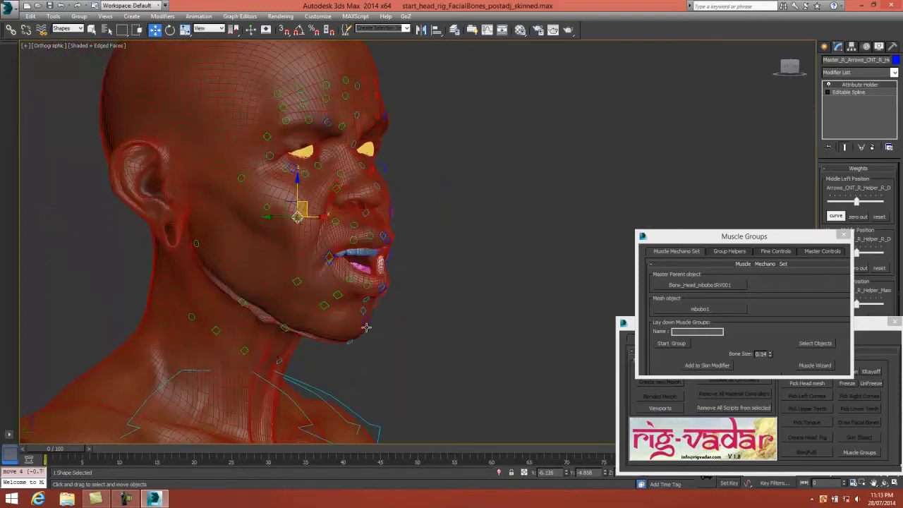
{"action": "left_click", "coordinate": [366, 325]}
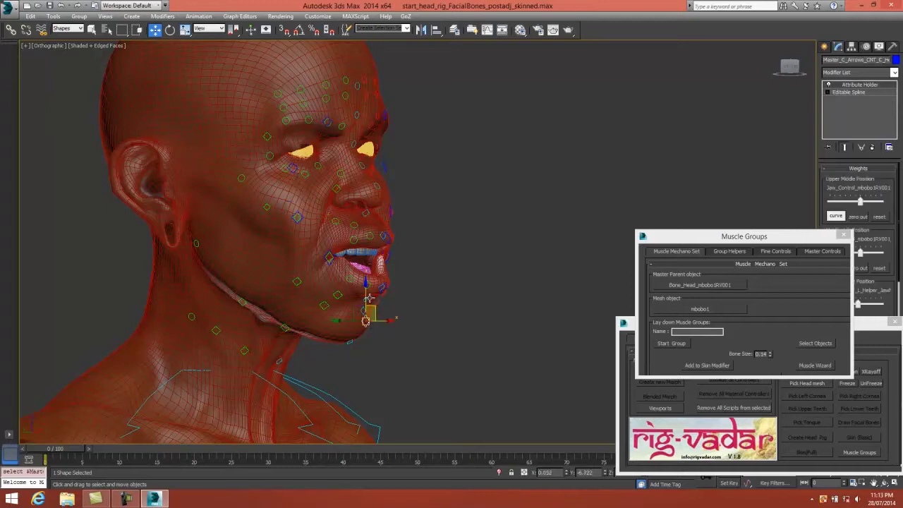
{"action": "left_click_drag", "start_coordinate": [366, 321], "coordinate": [368, 289]}
Step: Show the whole head in the front view and bring up the PoseIt! tools, with both rig windows clear of the face
{"action": "key", "text": "f"}
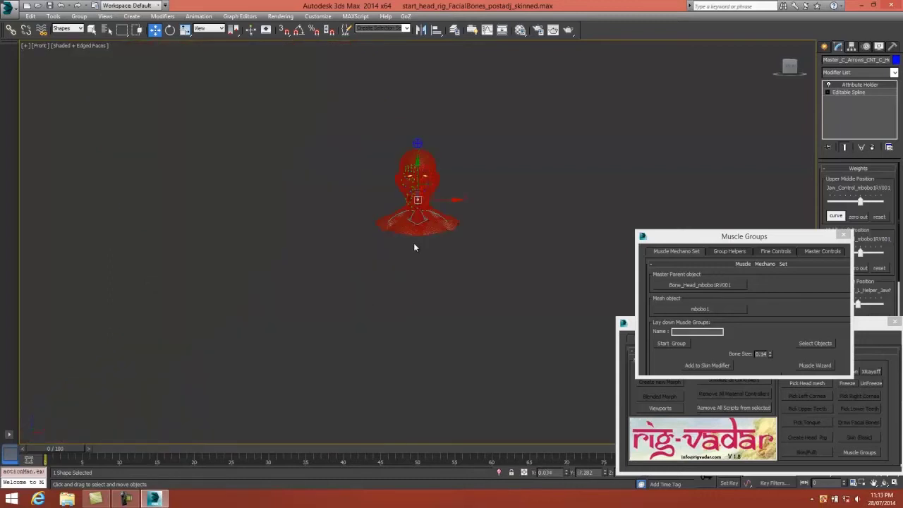
{"action": "key", "text": "z"}
{"action": "scroll", "coordinate": [332, 282], "scroll_direction": "down", "scroll_amount": 5}
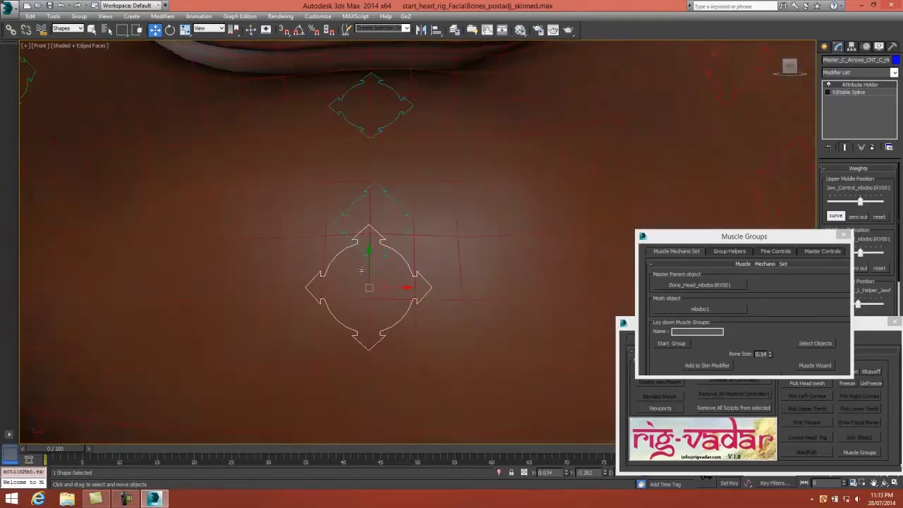
{"action": "scroll", "coordinate": [366, 267], "scroll_direction": "down", "scroll_amount": 6}
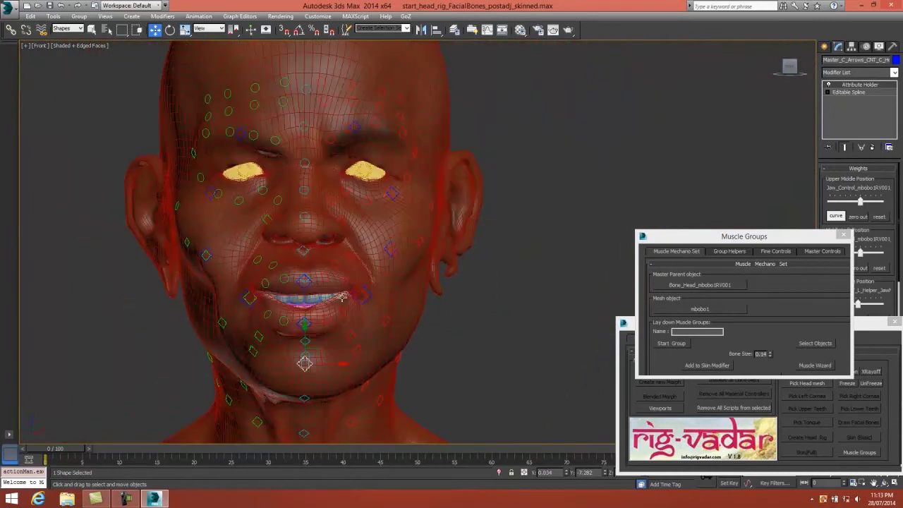
{"action": "middle_click_drag", "start_coordinate": [335, 281], "coordinate": [308, 332]}
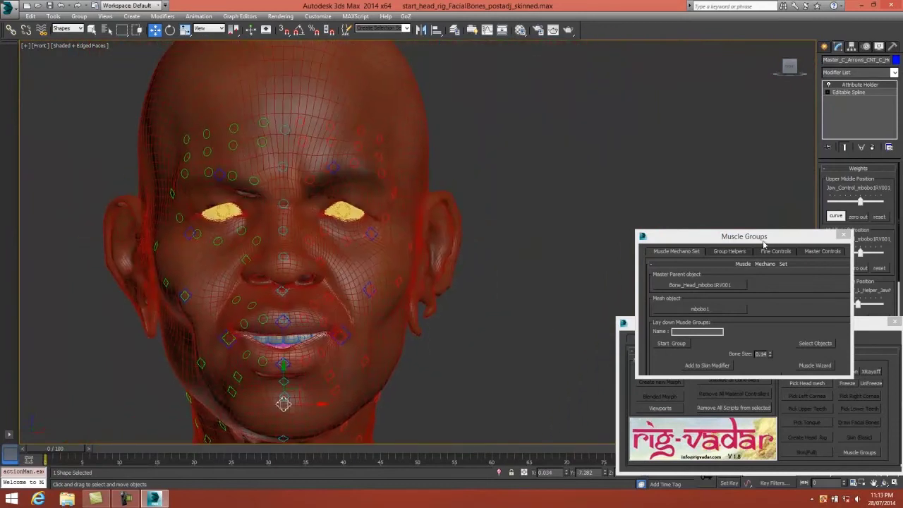
{"action": "left_click_drag", "start_coordinate": [763, 244], "coordinate": [652, 365]}
{"action": "left_click_drag", "start_coordinate": [681, 323], "coordinate": [656, 201]}
{"action": "left_click", "coordinate": [646, 216]}
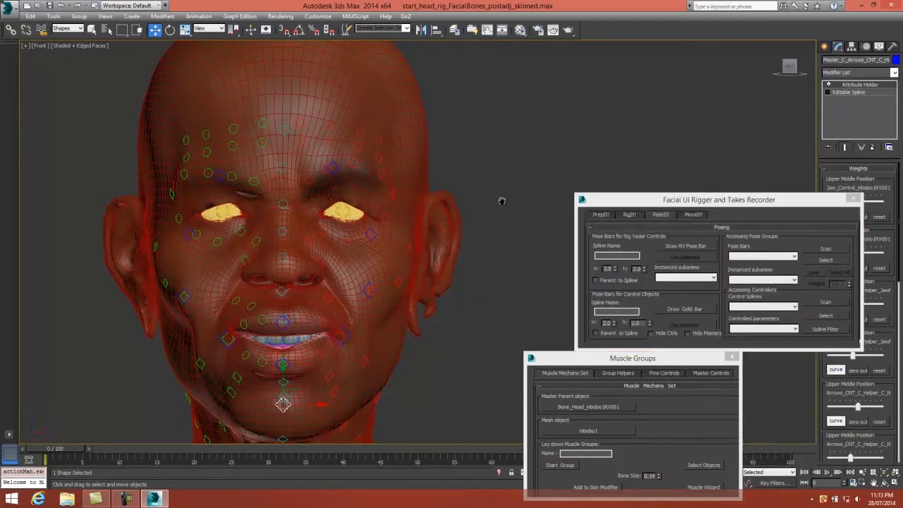
{"action": "middle_click_drag", "start_coordinate": [501, 199], "coordinate": [471, 213]}
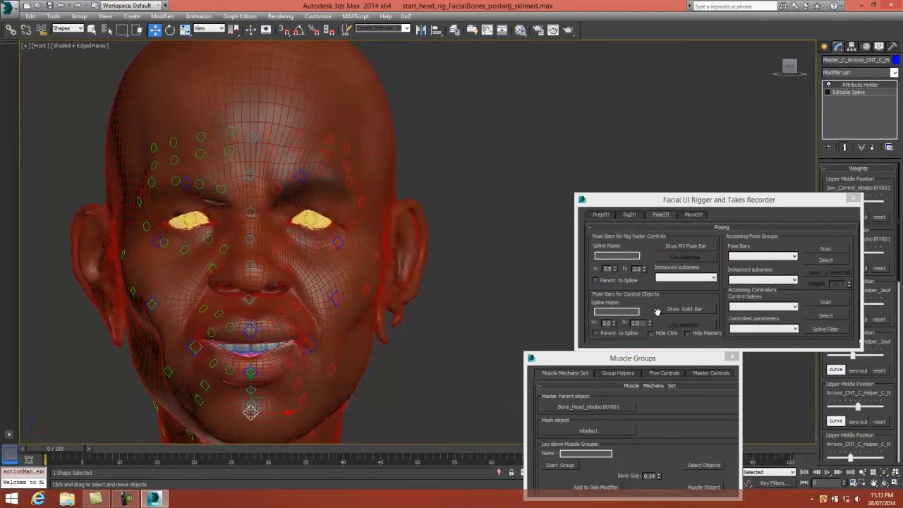
Step: Draw a gold pose bar for control objects named "mouth" beside the head
{"action": "left_click", "coordinate": [624, 312]}
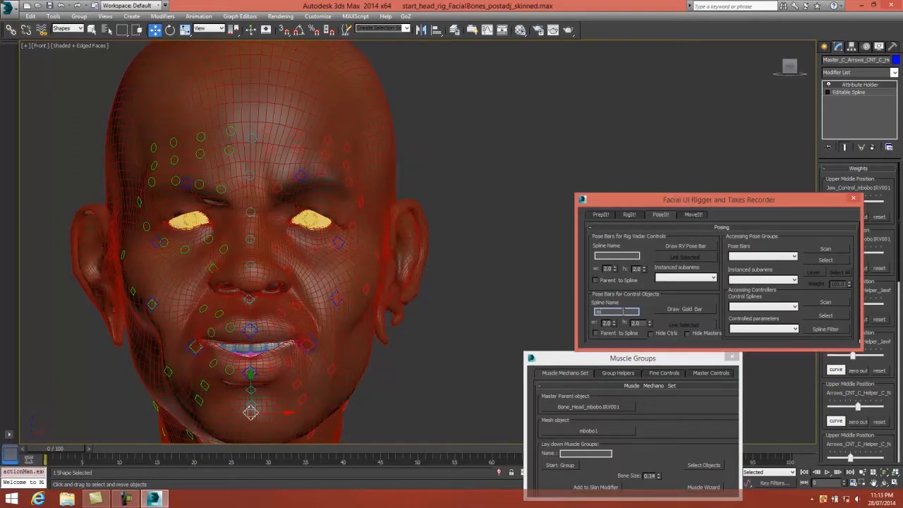
{"action": "left_click", "coordinate": [683, 310]}
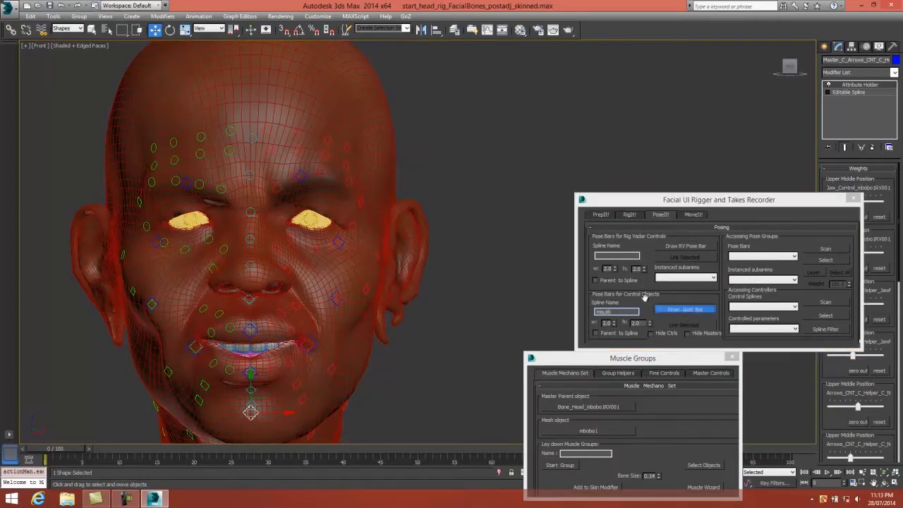
{"action": "left_click", "coordinate": [484, 227]}
{"action": "left_click_drag", "start_coordinate": [484, 229], "coordinate": [489, 238]}
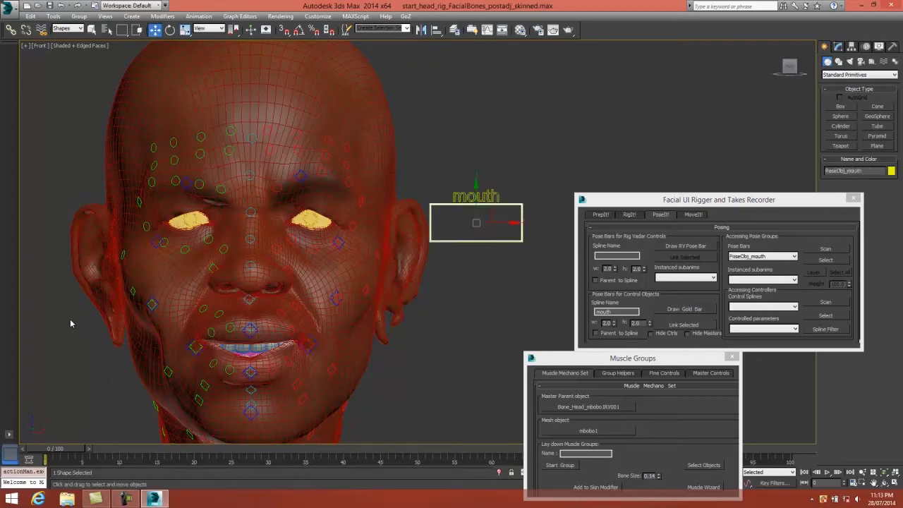
Step: Select all the controls around the lips and mouth corners and link them to the mouth pose bar
{"action": "left_click_drag", "start_coordinate": [418, 382], "coordinate": [420, 382]}
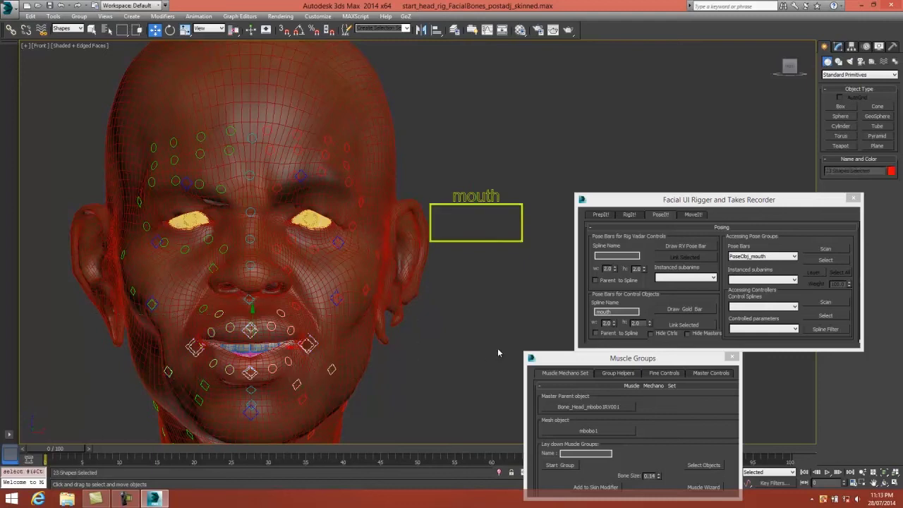
{"action": "left_click_drag", "start_coordinate": [437, 316], "coordinate": [167, 385]}
{"action": "left_click_drag", "start_coordinate": [83, 391], "coordinate": [83, 391]}
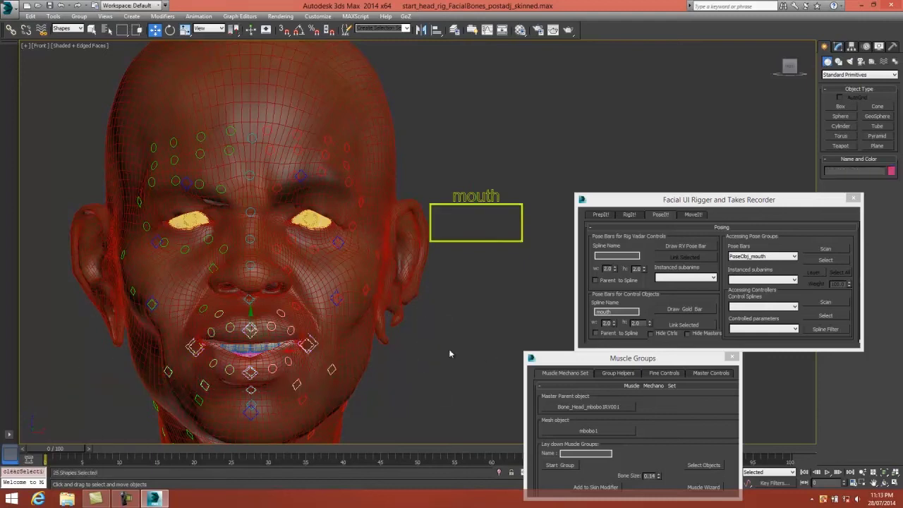
{"action": "left_click", "coordinate": [684, 325]}
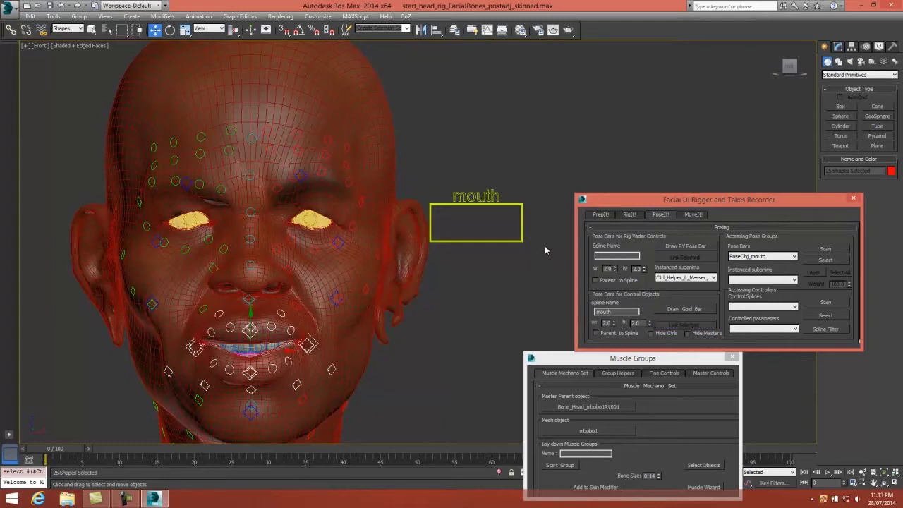
Step: Add a pose named "default" to the mouth pose bar, with the Facial UI Rigger window moved out of the way
{"action": "left_click", "coordinate": [522, 229]}
{"action": "left_click_drag", "start_coordinate": [644, 199], "coordinate": [503, 287]}
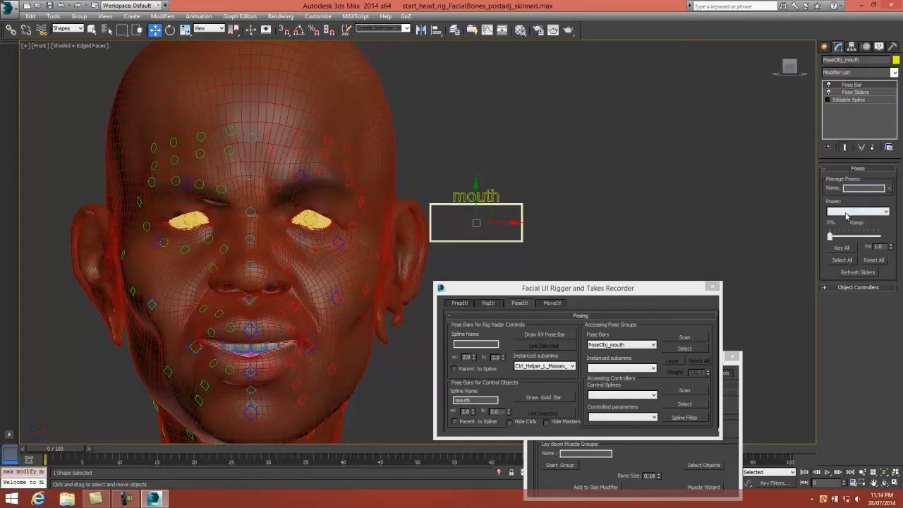
{"action": "left_click", "coordinate": [846, 213]}
{"action": "left_click", "coordinate": [858, 188]}
{"action": "left_click", "coordinate": [890, 189]}
{"action": "left_click", "coordinate": [882, 194]}
Step: Pull the master controls at both mouth corners slightly inward and up to narrow the mouth
{"action": "left_click", "coordinate": [311, 341]}
{"action": "mouse_move", "coordinate": [319, 332]}
{"action": "left_mouse_down"}
{"action": "mouse_move", "coordinate": [315, 318]}
{"action": "mouse_move", "coordinate": [323, 323]}
{"action": "mouse_move", "coordinate": [318, 354]}
{"action": "mouse_move", "coordinate": [311, 330]}
{"action": "left_mouse_up"}
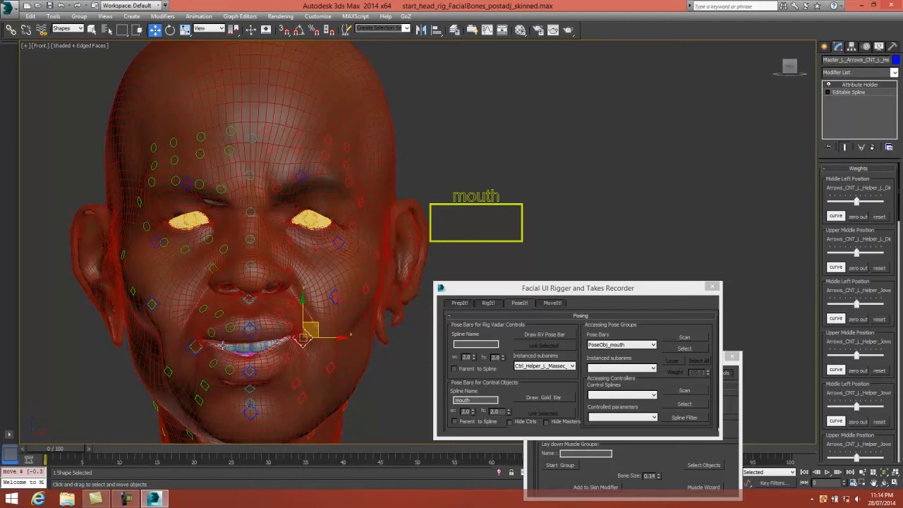
{"action": "left_click", "coordinate": [196, 350]}
{"action": "left_click", "coordinate": [196, 345]}
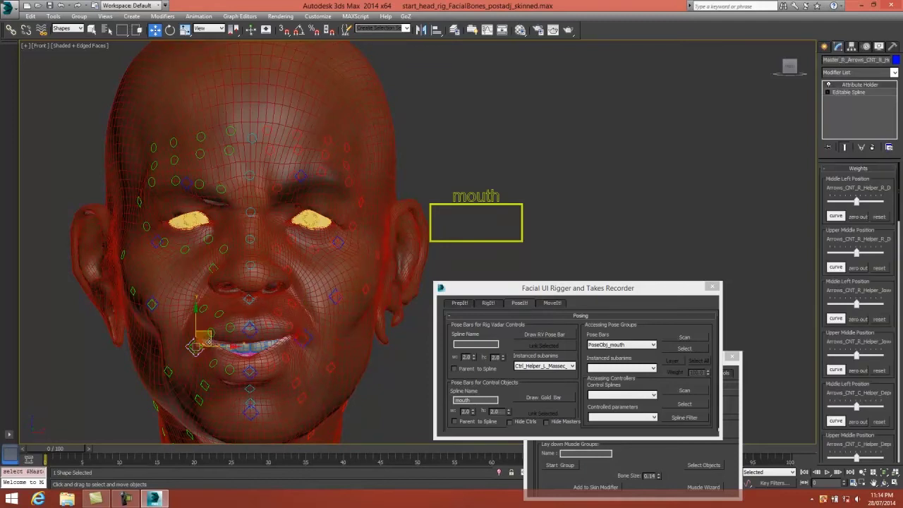
{"action": "left_click_drag", "start_coordinate": [194, 347], "coordinate": [201, 345]}
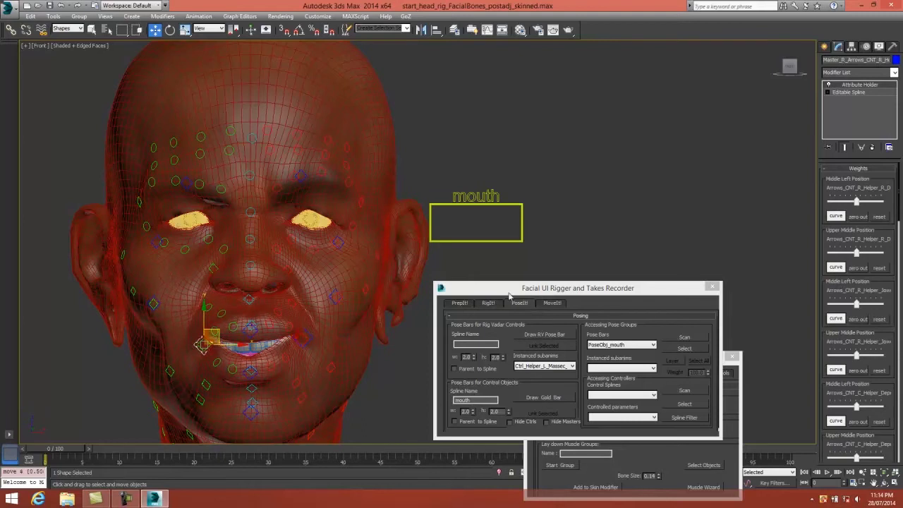
Step: Store the narrowed mouth as a pose named "ooo" on the mouth pose bar and refresh the pose sliders
{"action": "left_click", "coordinate": [519, 240]}
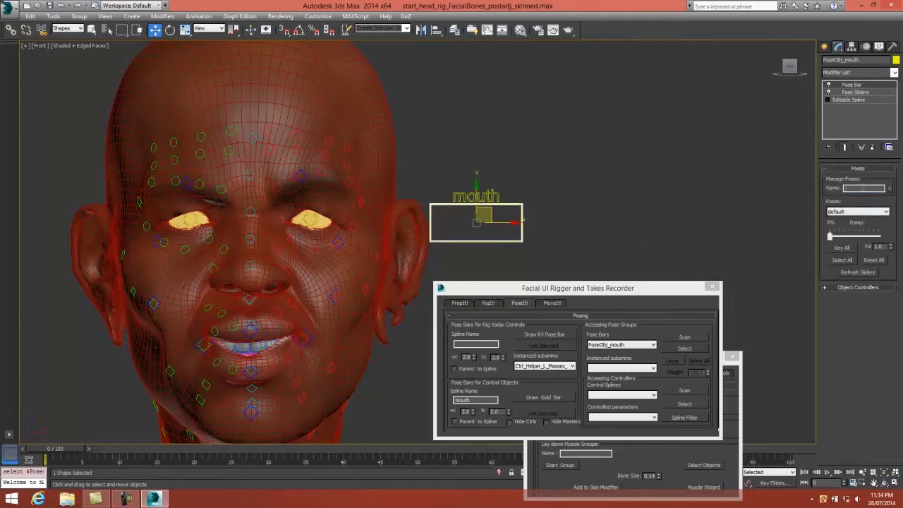
{"action": "left_click", "coordinate": [889, 188]}
{"action": "left_click", "coordinate": [881, 196]}
{"action": "left_click", "coordinate": [877, 211]}
{"action": "left_click", "coordinate": [857, 218]}
{"action": "left_click", "coordinate": [861, 272]}
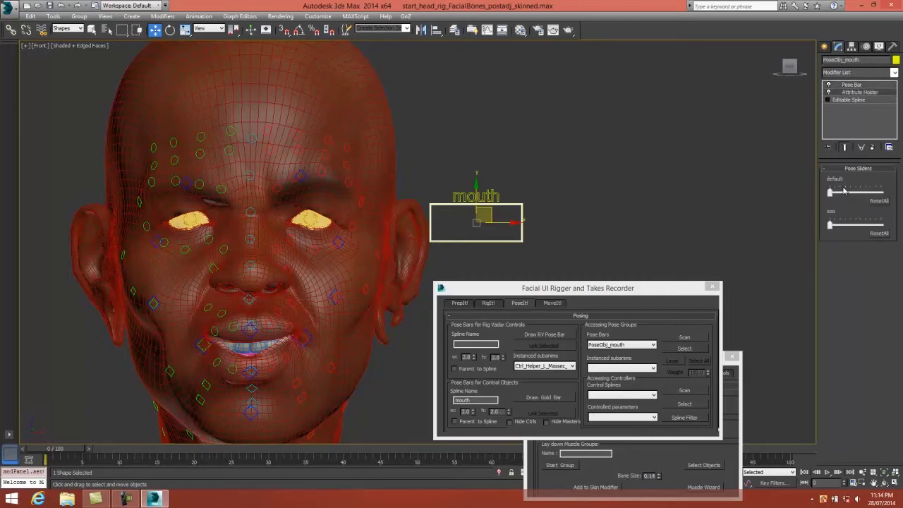
Step: Test the ooo pose slider, reset it, and return to the bar's pose settings
{"action": "mouse_move", "coordinate": [830, 226]}
{"action": "left_mouse_down"}
{"action": "mouse_move", "coordinate": [845, 227]}
{"action": "mouse_move", "coordinate": [833, 231]}
{"action": "left_mouse_up"}
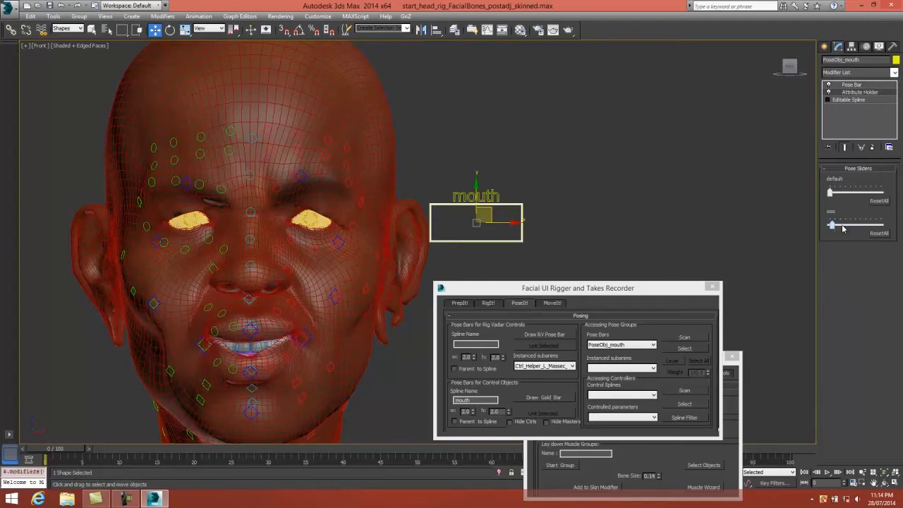
{"action": "left_click", "coordinate": [881, 234]}
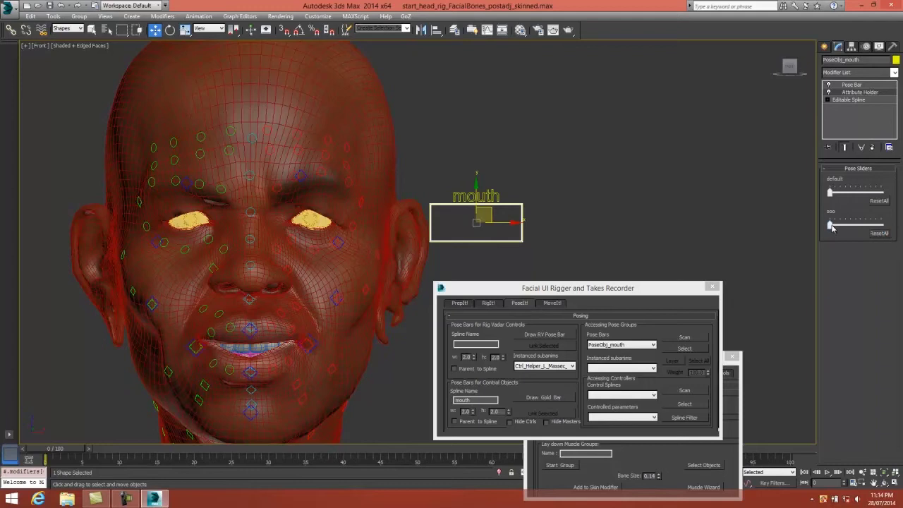
{"action": "left_click_drag", "start_coordinate": [831, 226], "coordinate": [833, 243]}
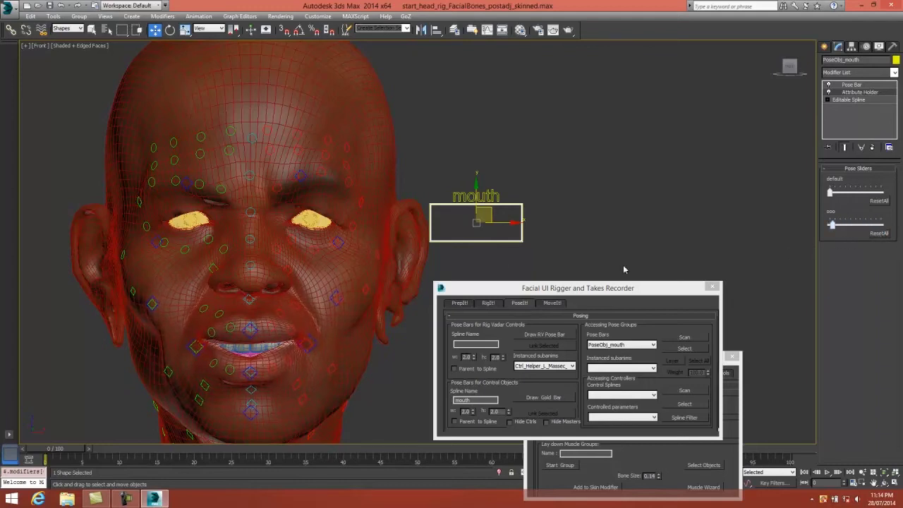
{"action": "left_click", "coordinate": [854, 84]}
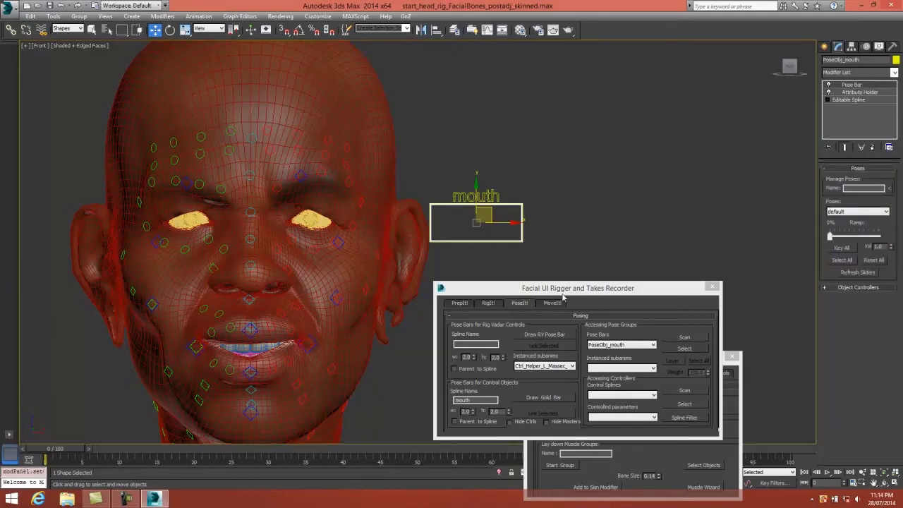
Step: Lower the upper lip's central master control so the upper lip comes down over the teeth
{"action": "left_click_drag", "start_coordinate": [562, 289], "coordinate": [573, 289]}
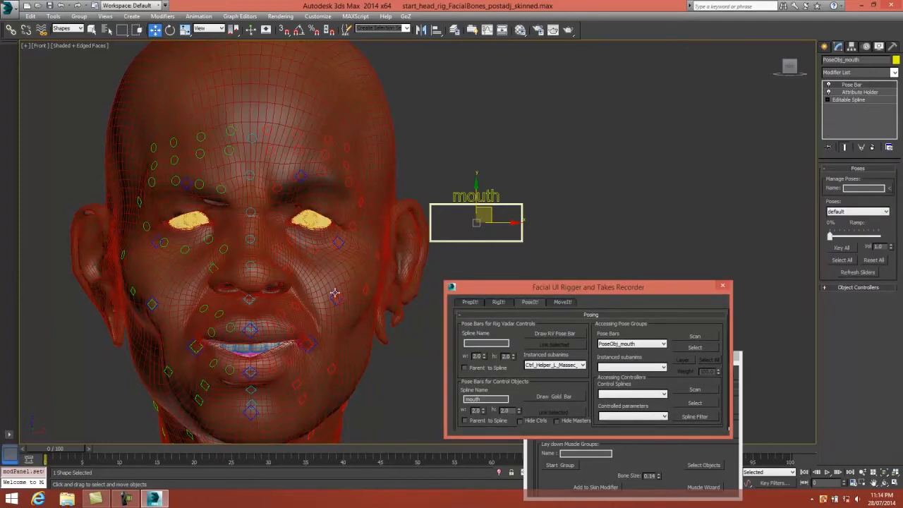
{"action": "left_click", "coordinate": [253, 332]}
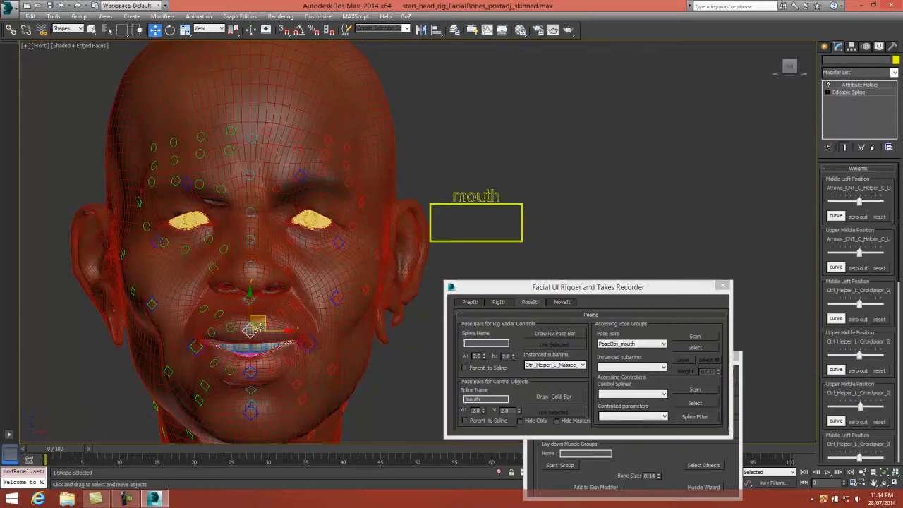
{"action": "mouse_move", "coordinate": [266, 331]}
{"action": "left_mouse_down"}
{"action": "mouse_move", "coordinate": [251, 372]}
{"action": "mouse_move", "coordinate": [265, 349]}
{"action": "left_mouse_up"}
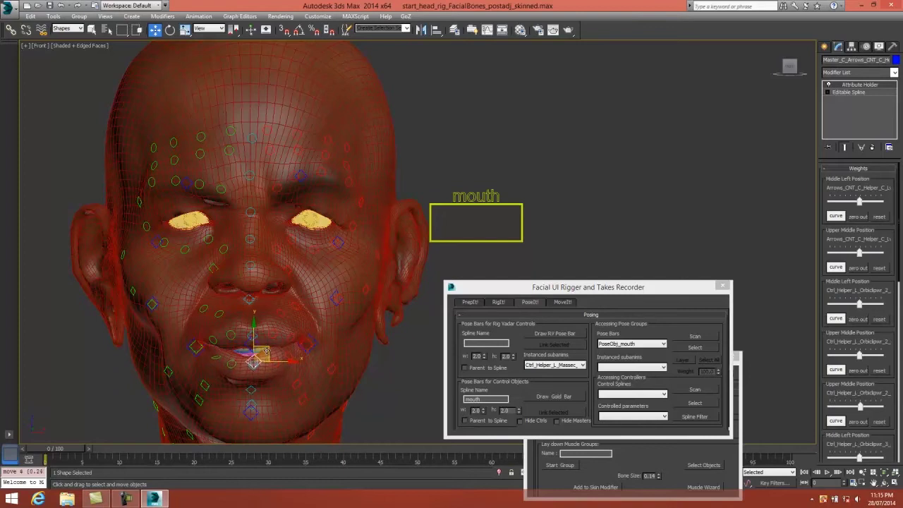
Step: Select the PoseObj_mouth bar and store the lowered upper lip as a pose named "purse"
{"action": "left_click", "coordinate": [638, 343]}
{"action": "left_click", "coordinate": [638, 351]}
{"action": "left_click", "coordinate": [693, 348]}
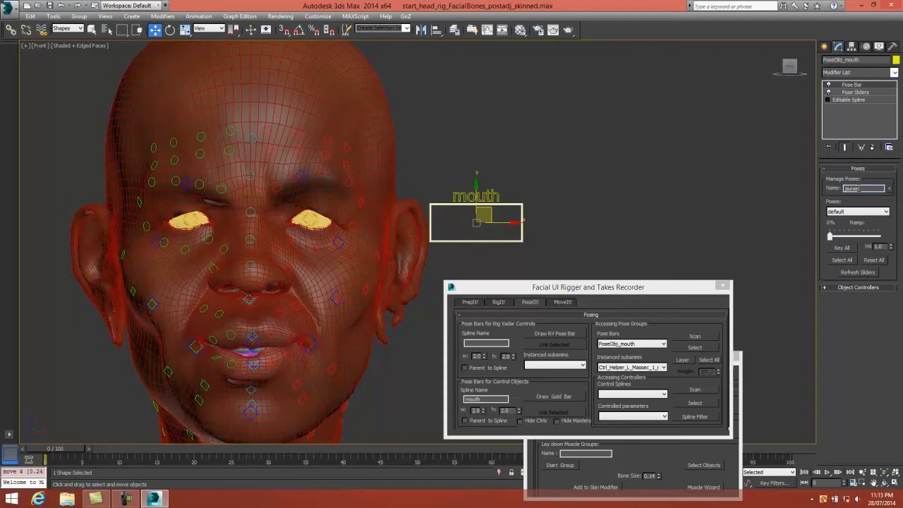
{"action": "left_click", "coordinate": [889, 196]}
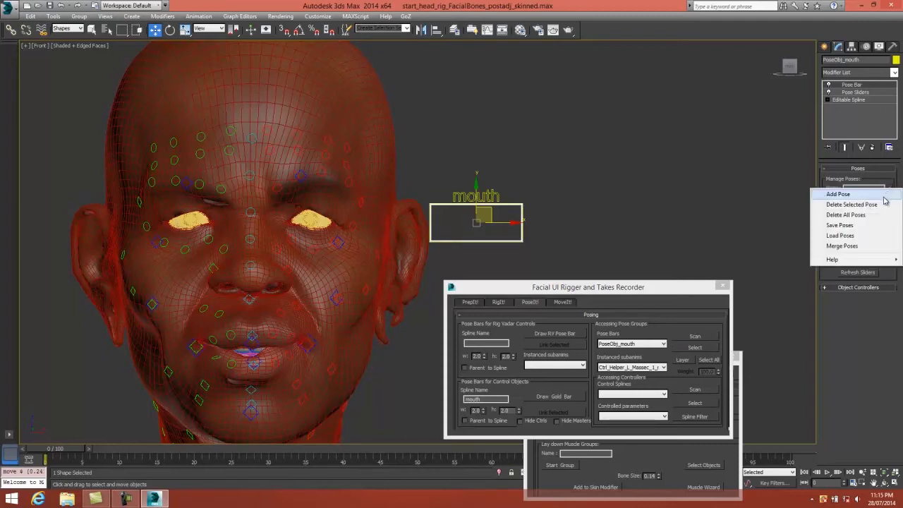
{"action": "left_click", "coordinate": [881, 195]}
Step: Refresh the mouth bar's sliders to include the purse pose, and return to its pose settings
{"action": "left_click", "coordinate": [873, 211]}
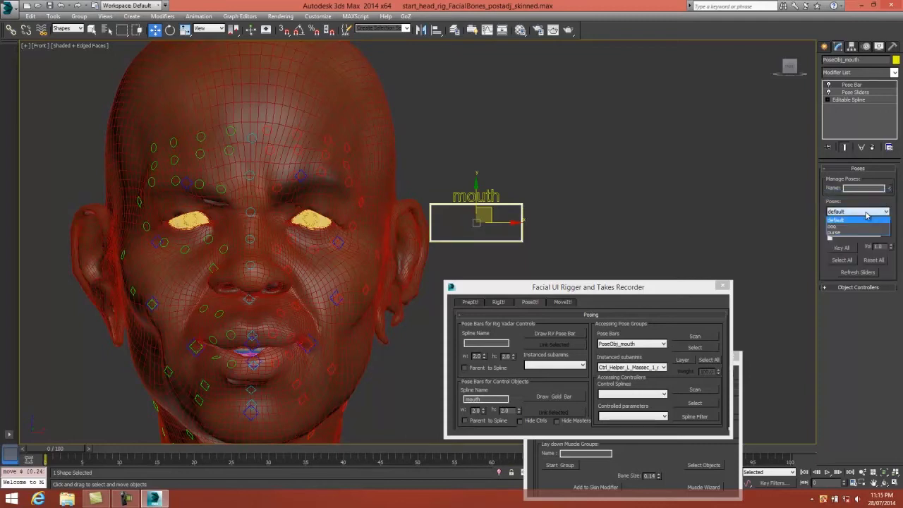
{"action": "left_click", "coordinate": [864, 274]}
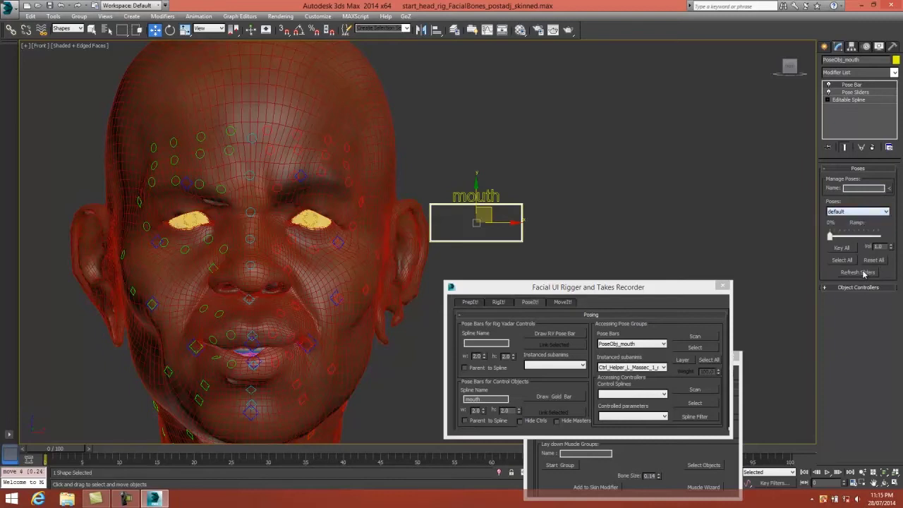
{"action": "left_click", "coordinate": [863, 273]}
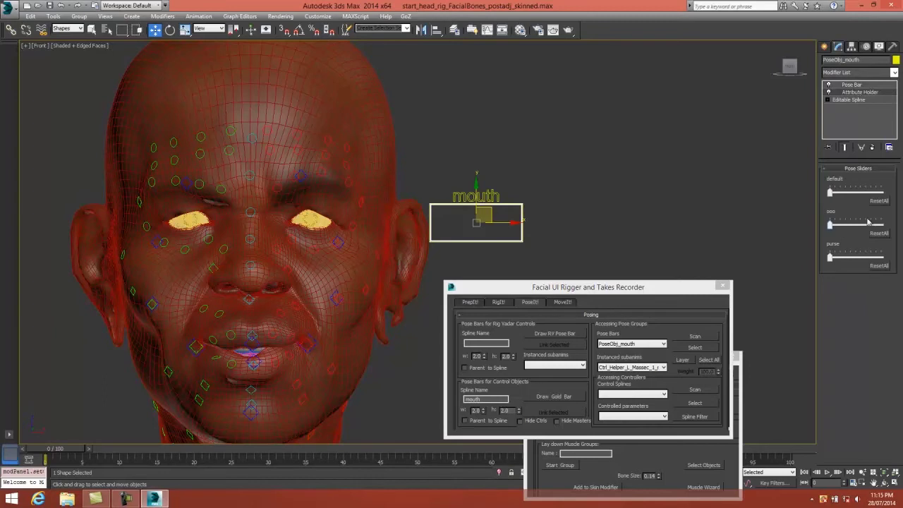
{"action": "left_click", "coordinate": [857, 86]}
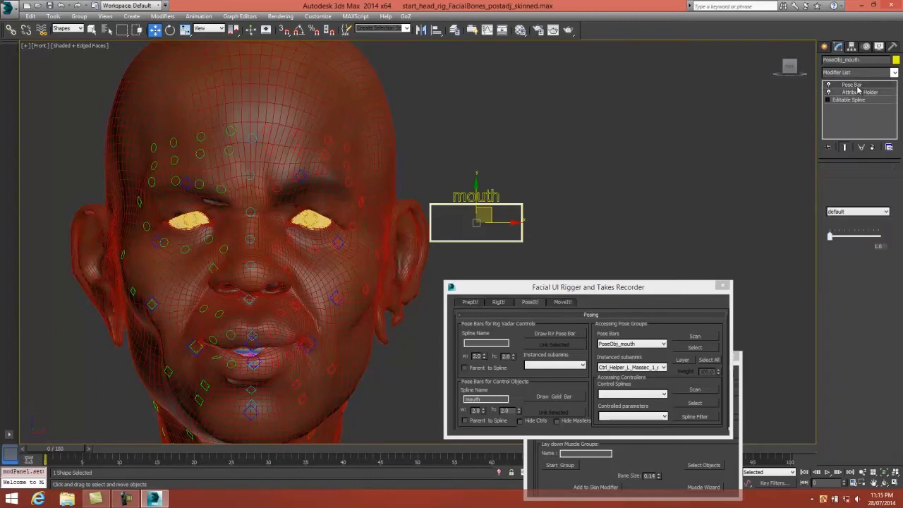
Step: With the mouth poses reset, select all of the bar's linked controls and examine their keys in the Dope Sheet
{"action": "left_click", "coordinate": [873, 261]}
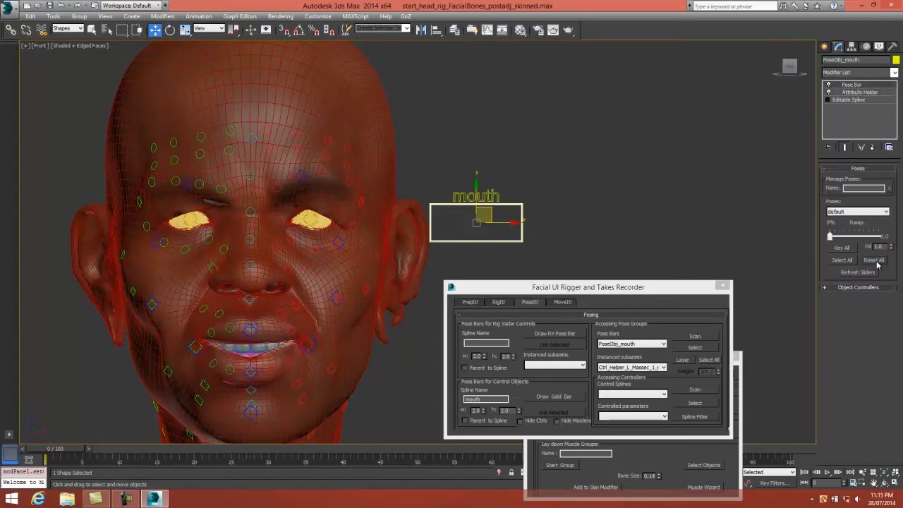
{"action": "left_click", "coordinate": [840, 260]}
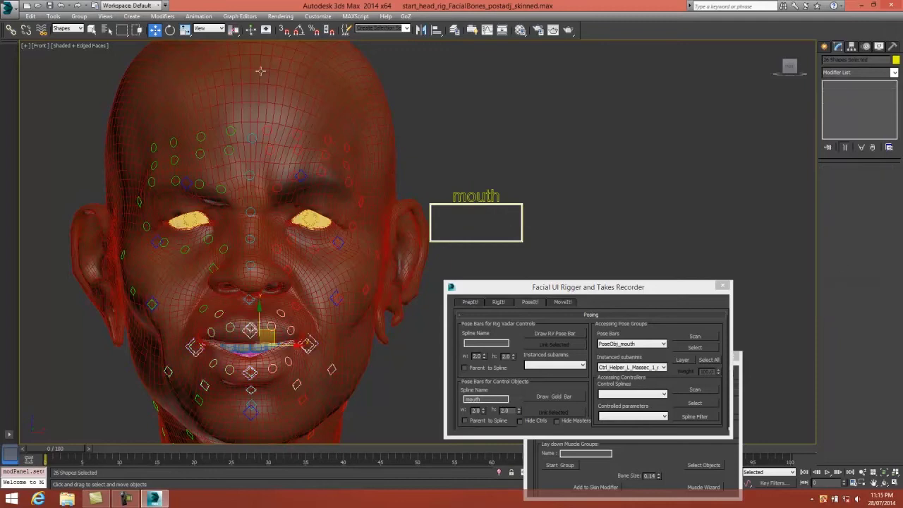
{"action": "left_click", "coordinate": [487, 31]}
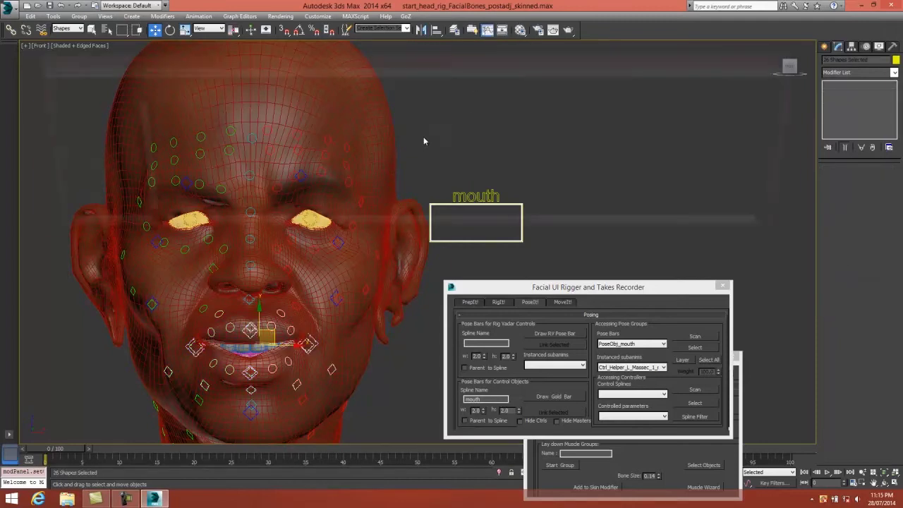
{"action": "left_click", "coordinate": [33, 71]}
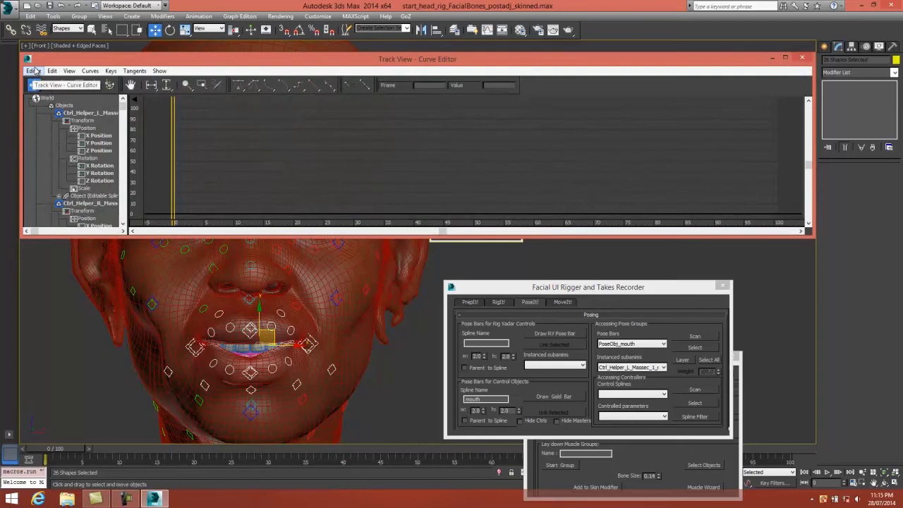
{"action": "left_click", "coordinate": [51, 92]}
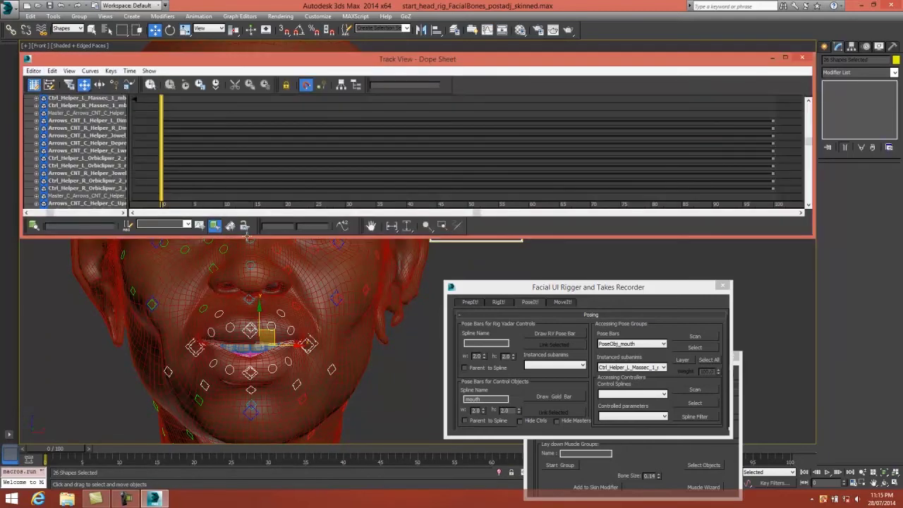
{"action": "left_click_drag", "start_coordinate": [260, 237], "coordinate": [260, 335]}
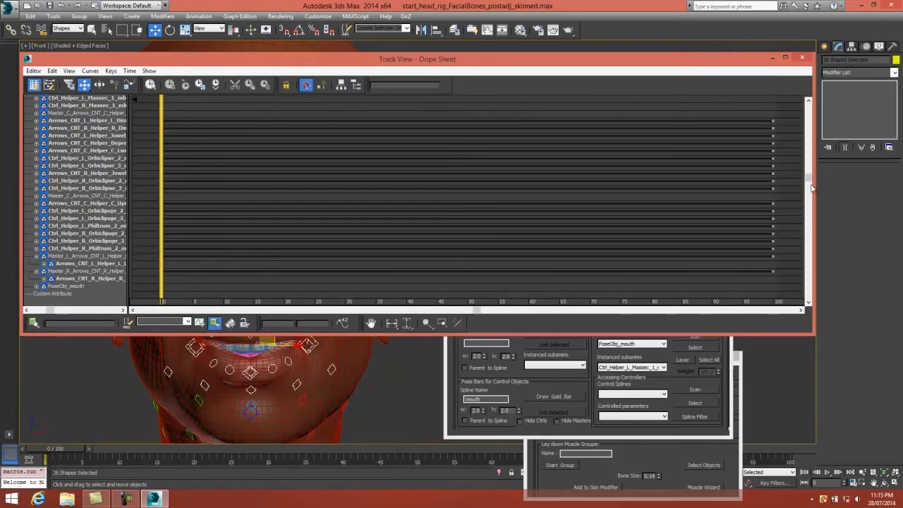
{"action": "mouse_move", "coordinate": [809, 178]}
{"action": "left_mouse_down"}
{"action": "mouse_move", "coordinate": [799, 105]}
{"action": "mouse_move", "coordinate": [809, 126]}
{"action": "mouse_move", "coordinate": [816, 275]}
{"action": "mouse_move", "coordinate": [824, 174]}
{"action": "left_mouse_up"}
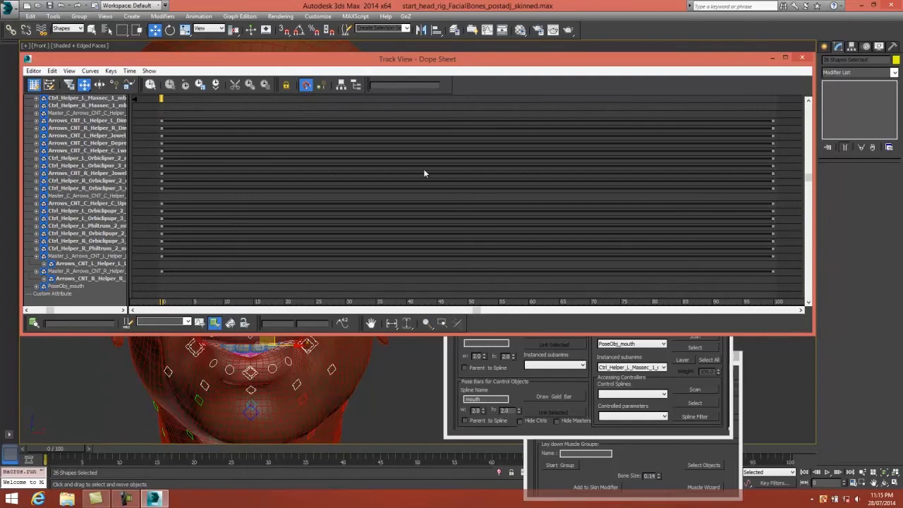
{"action": "left_click_drag", "start_coordinate": [252, 278], "coordinate": [277, 277]}
{"action": "left_click", "coordinate": [802, 57]}
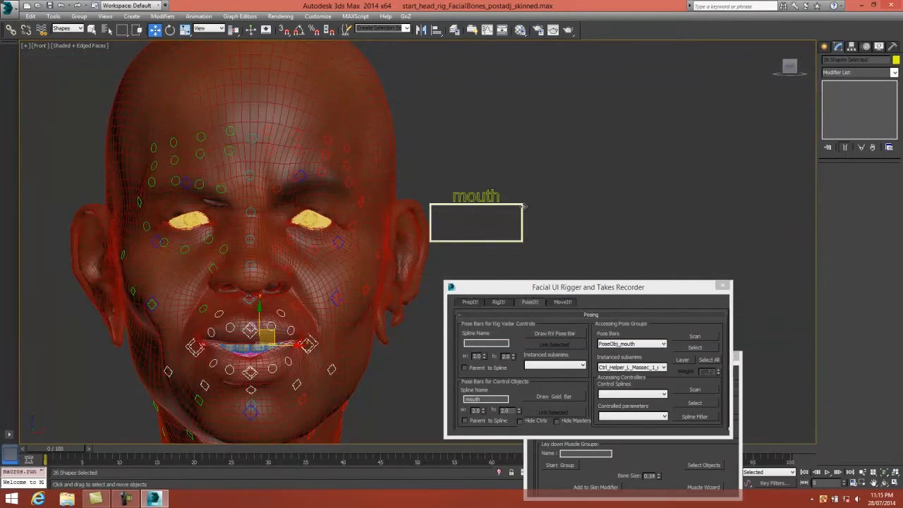
Step: Select the PoseObj_mouth bar, reset its poses and test the ooo pose at a ramp of 0.6
{"action": "left_click", "coordinate": [694, 347]}
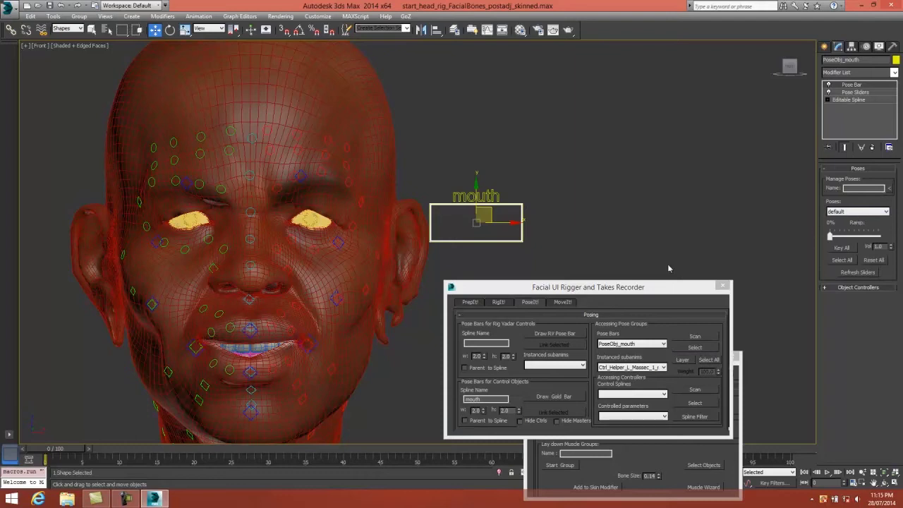
{"action": "left_click", "coordinate": [874, 260]}
{"action": "left_click", "coordinate": [863, 211]}
{"action": "left_click", "coordinate": [839, 237]}
{"action": "left_click_drag", "start_coordinate": [831, 240], "coordinate": [860, 238]}
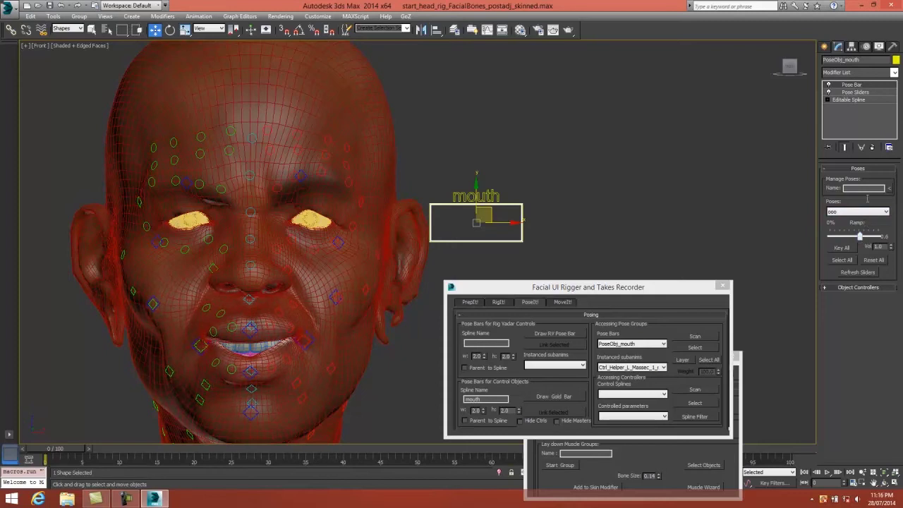
Step: Blend the ooo and purse poses by partly raising both of their pose sliders
{"action": "left_click", "coordinate": [854, 92]}
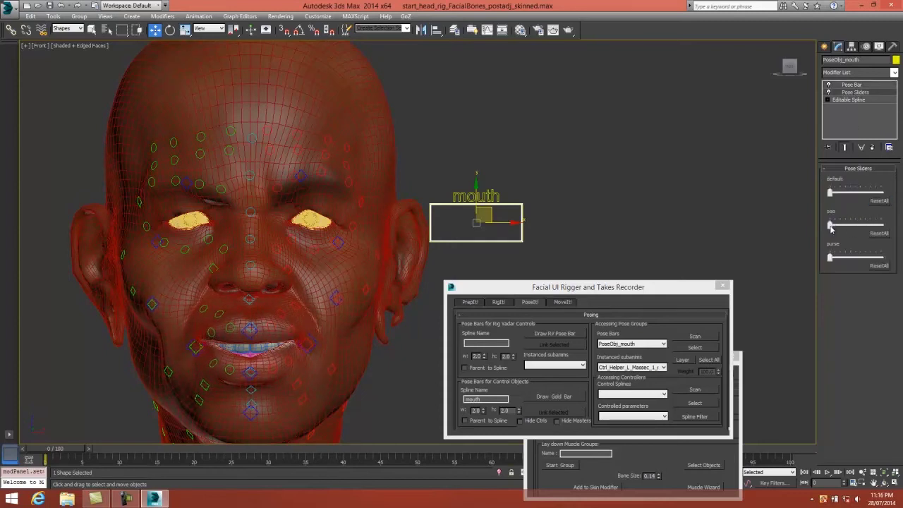
{"action": "left_click_drag", "start_coordinate": [830, 224], "coordinate": [850, 225]}
{"action": "left_click_drag", "start_coordinate": [831, 258], "coordinate": [864, 258]}
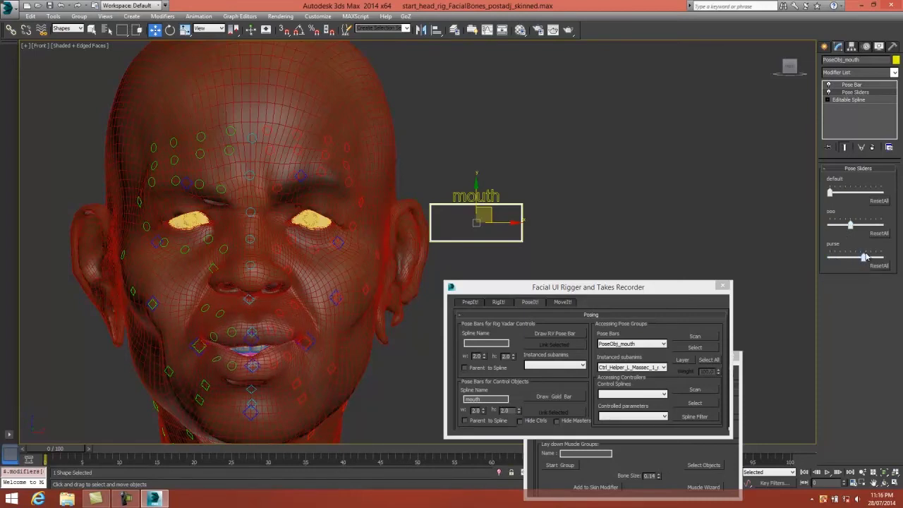
Step: Store the blended mouth shape on the pose bar as a new pose named "result"
{"action": "left_click", "coordinate": [851, 84]}
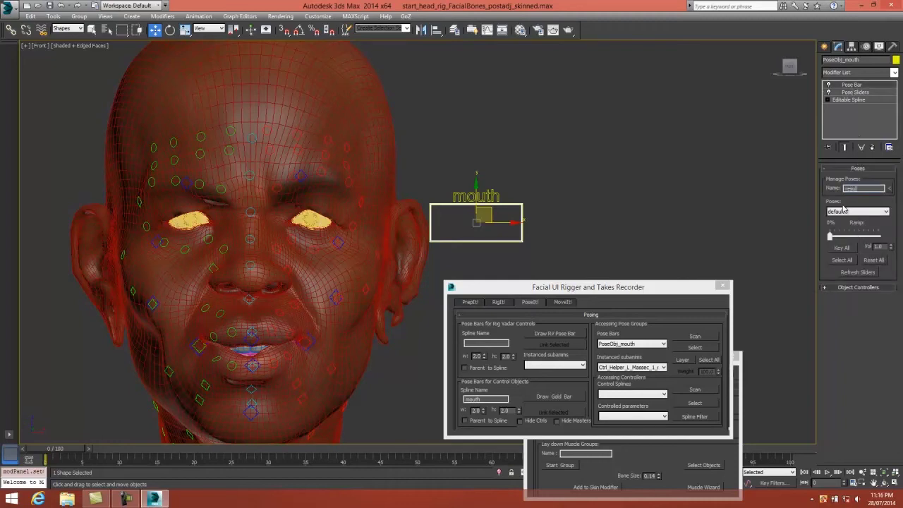
{"action": "left_click", "coordinate": [884, 189]}
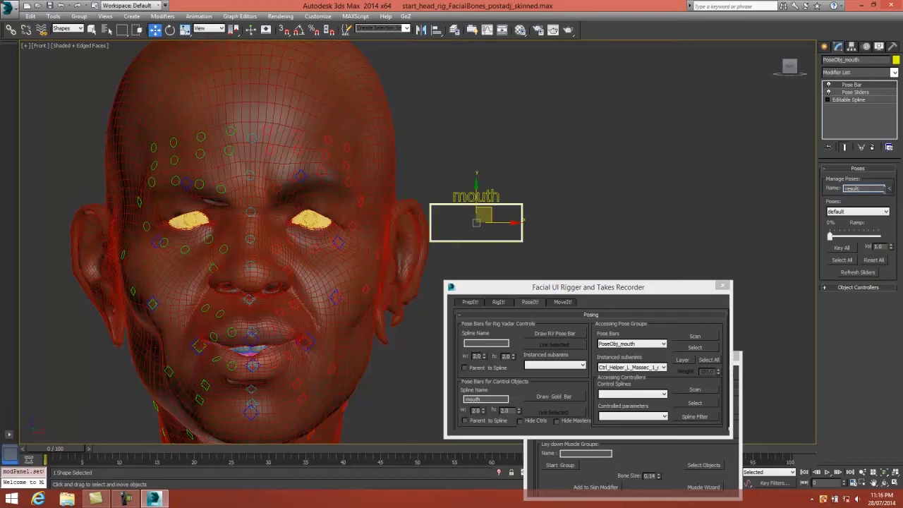
{"action": "left_click", "coordinate": [889, 188]}
{"action": "left_click", "coordinate": [882, 196]}
Step: Test the result pose by ramping it to 0.6 and returning it to zero
{"action": "left_click", "coordinate": [856, 212]}
{"action": "left_click", "coordinate": [852, 211]}
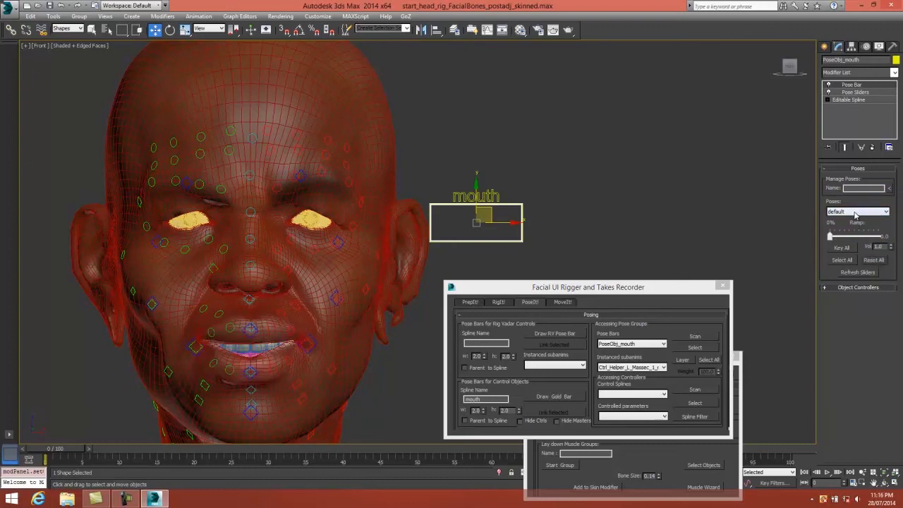
{"action": "left_click", "coordinate": [854, 213]}
{"action": "left_click", "coordinate": [847, 238]}
{"action": "left_click_drag", "start_coordinate": [832, 238], "coordinate": [859, 238]}
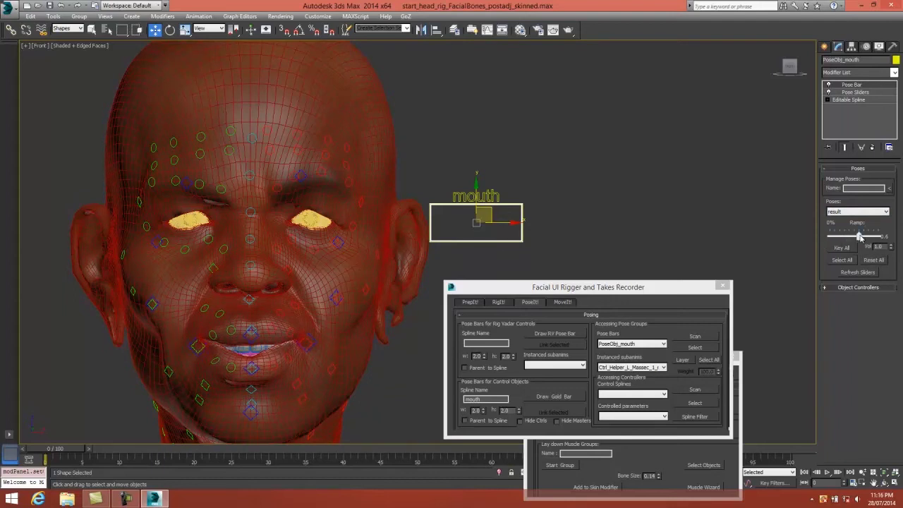
{"action": "left_click_drag", "start_coordinate": [859, 237], "coordinate": [830, 238]}
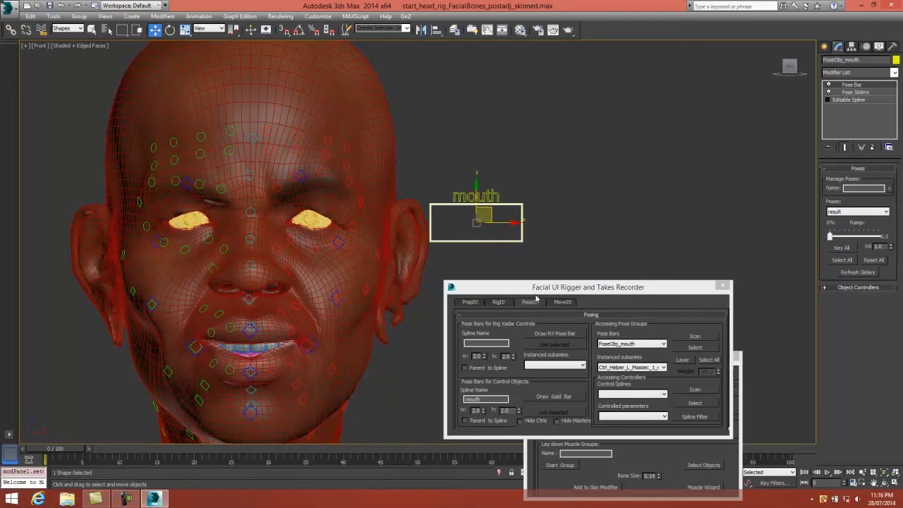
Step: Try to hide the facial control objects, and dismiss the message
{"action": "left_click_drag", "start_coordinate": [534, 289], "coordinate": [535, 275]}
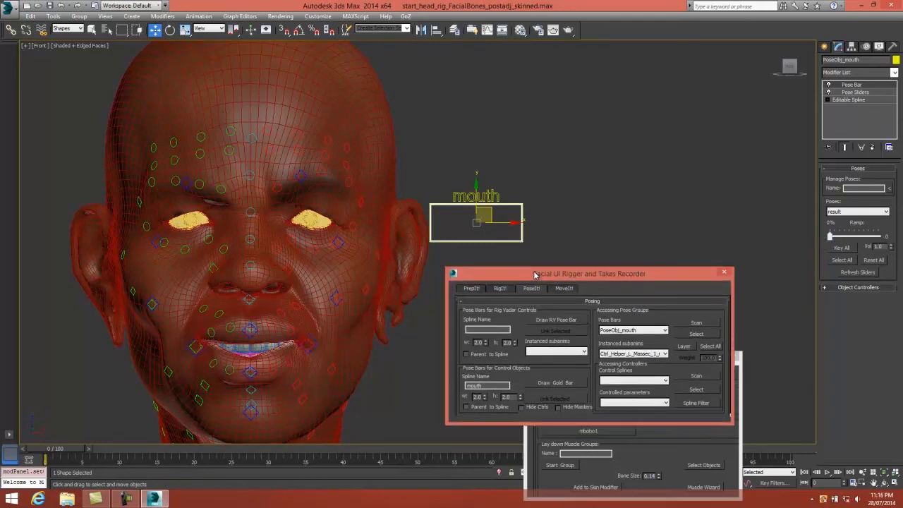
{"action": "left_click", "coordinate": [522, 408]}
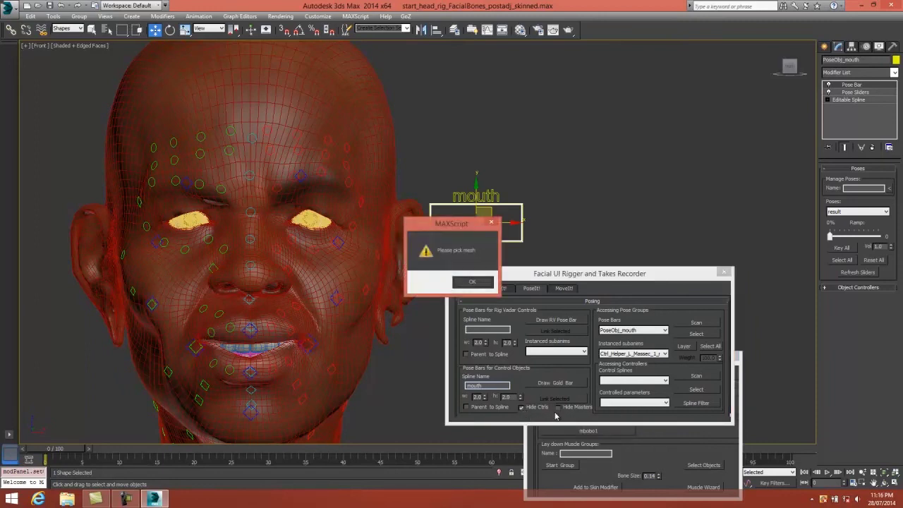
{"action": "left_click", "coordinate": [472, 281]}
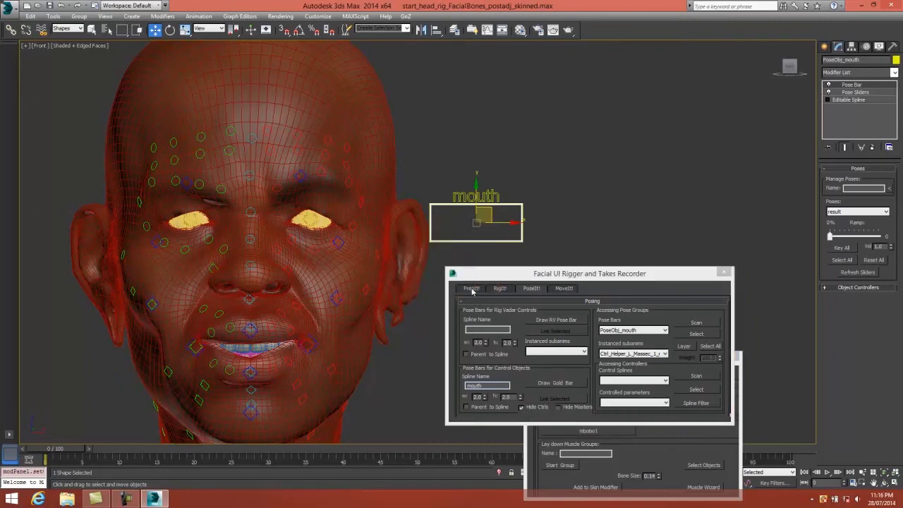
Step: Set the selection filter to All and pick the head mesh mbobo1 as the morph control mesh
{"action": "left_click", "coordinate": [471, 288]}
{"action": "left_click", "coordinate": [487, 319]}
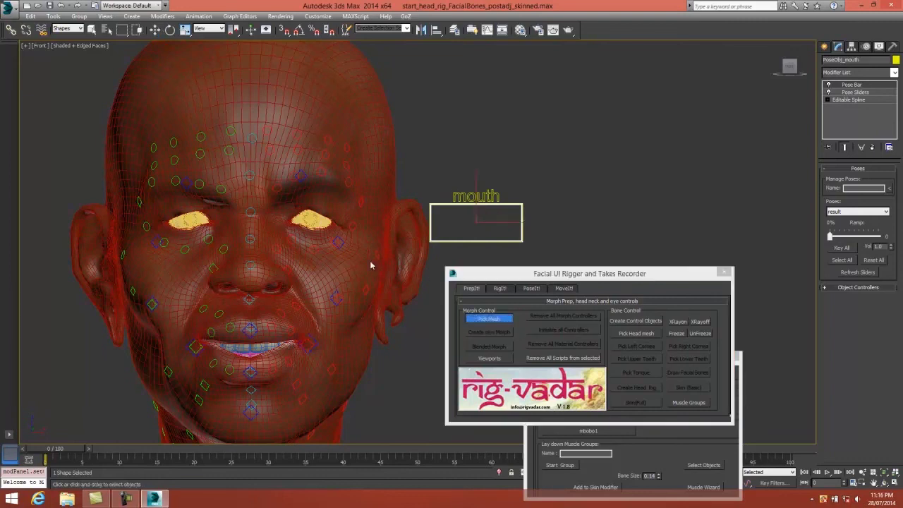
{"action": "left_click", "coordinate": [70, 28]}
{"action": "left_click", "coordinate": [69, 37]}
{"action": "left_click", "coordinate": [370, 259]}
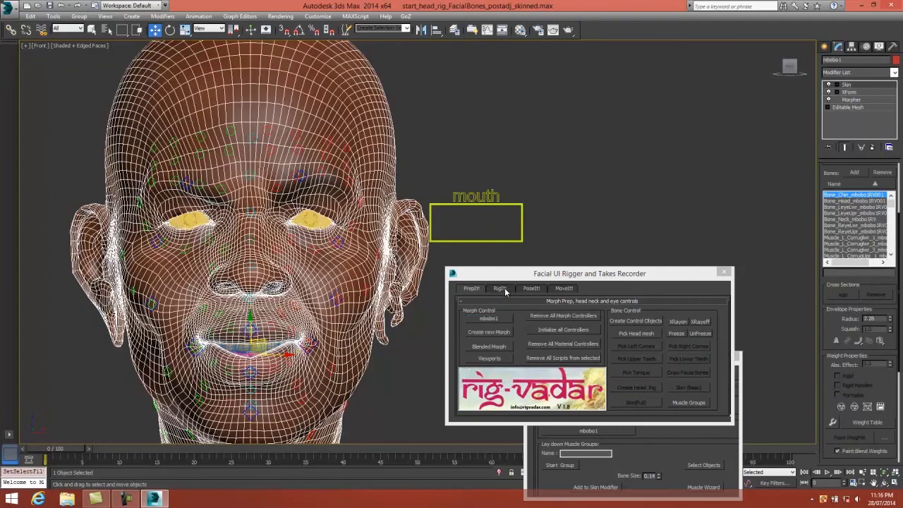
Step: Hide the facial controls and master controls from the posing settings, and deselect the head mesh
{"action": "left_click", "coordinate": [532, 289]}
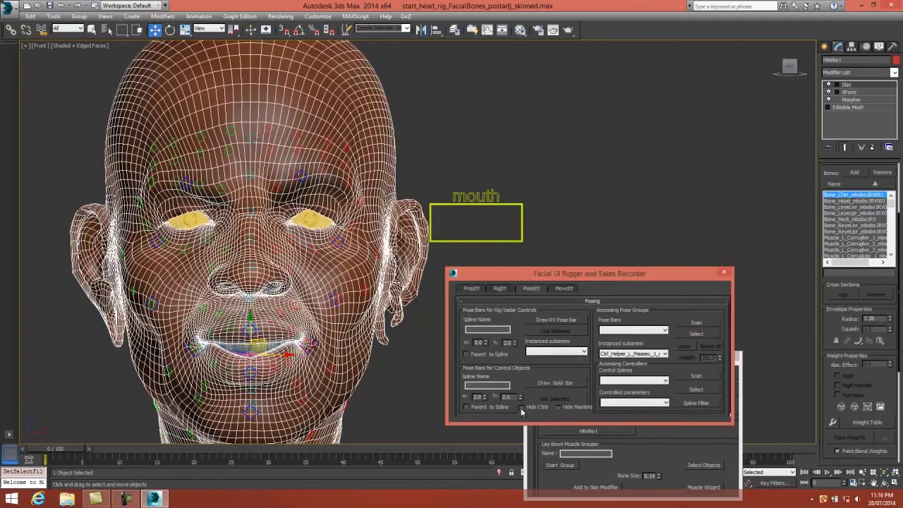
{"action": "left_click", "coordinate": [557, 408]}
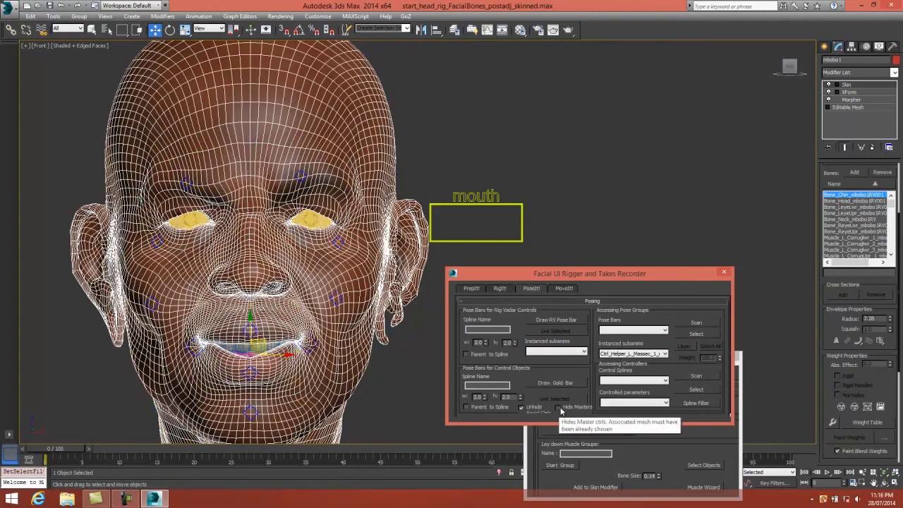
{"action": "left_click", "coordinate": [431, 376]}
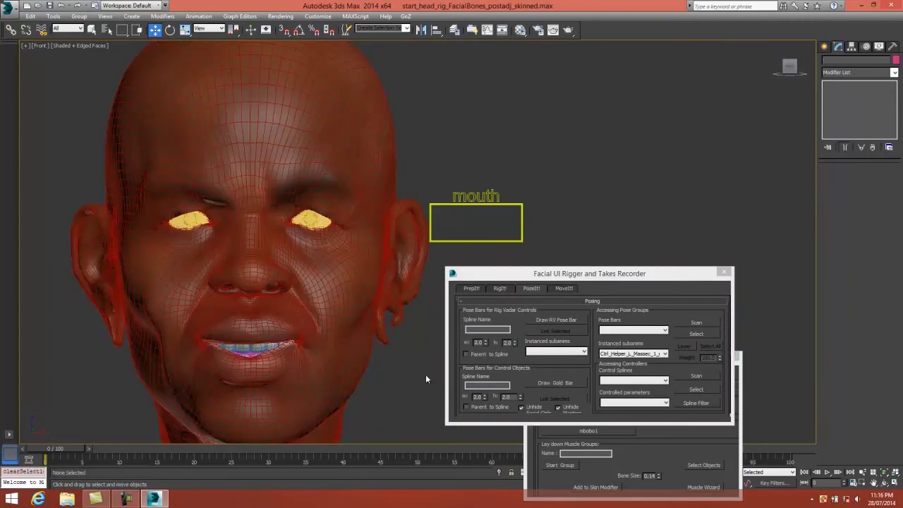
Step: Scan the scene for pose bars and select PoseObj_mouth from the found bars
{"action": "left_click", "coordinate": [693, 323]}
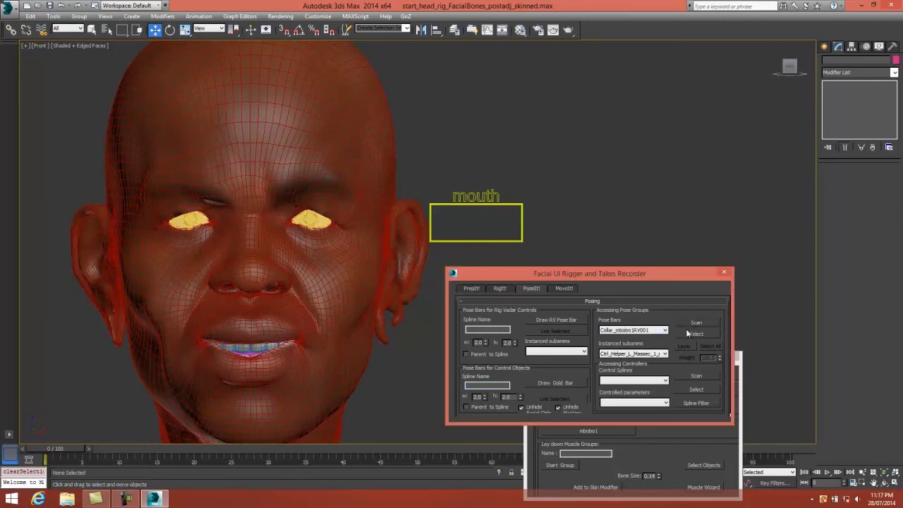
{"action": "left_click", "coordinate": [665, 330]}
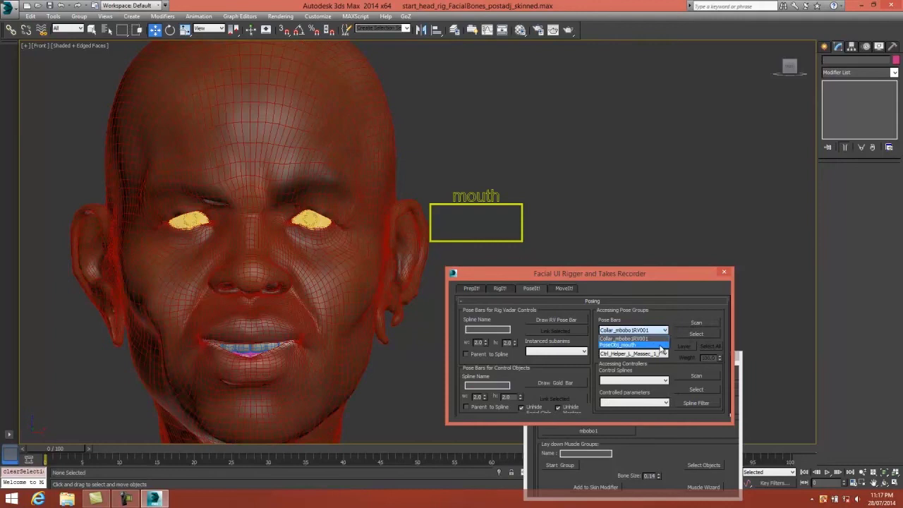
{"action": "left_click", "coordinate": [632, 345]}
{"action": "left_click", "coordinate": [698, 335]}
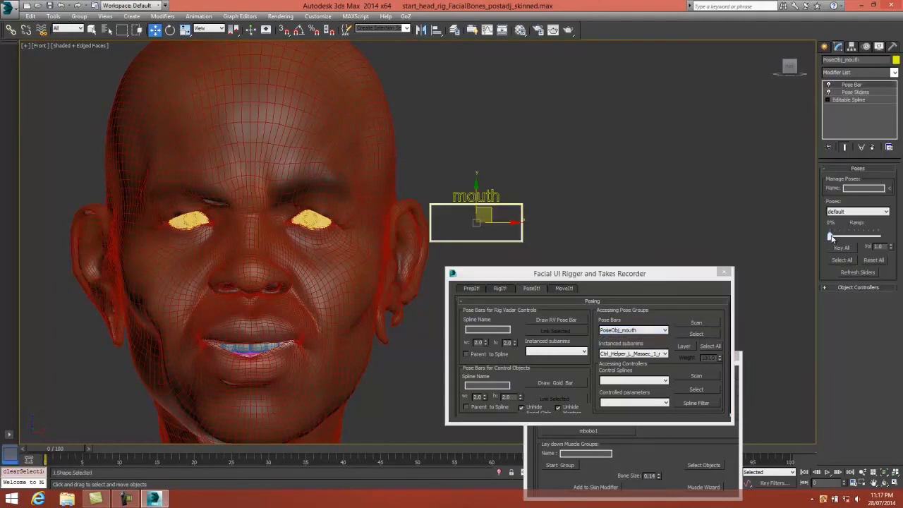
Step: Refresh the mouth bar's sliders to include the result pose, and test the result, purse and ooo sliders
{"action": "left_click", "coordinate": [852, 271]}
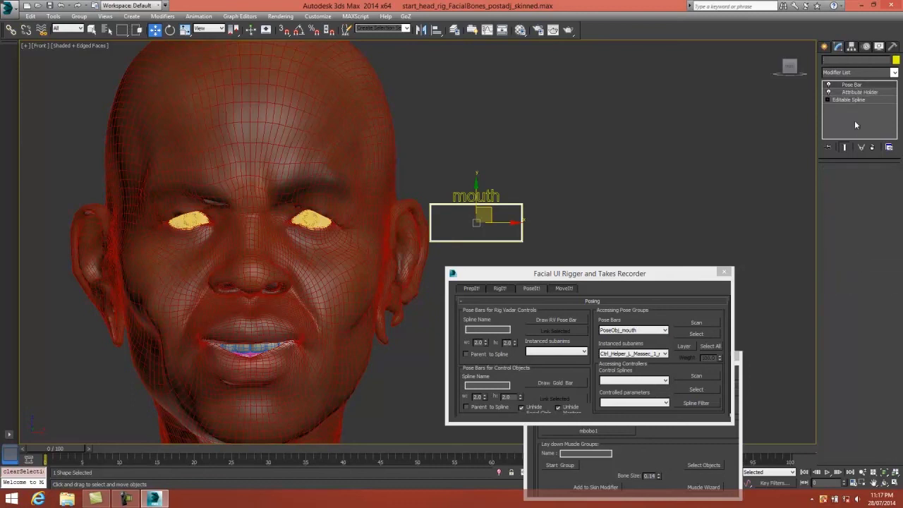
{"action": "left_click", "coordinate": [856, 92]}
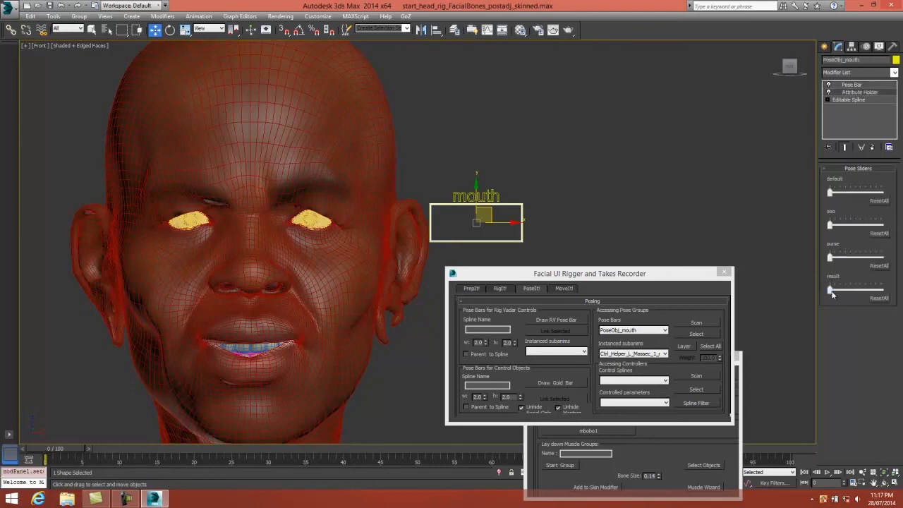
{"action": "mouse_move", "coordinate": [832, 295]}
{"action": "left_mouse_down"}
{"action": "mouse_move", "coordinate": [857, 291]}
{"action": "mouse_move", "coordinate": [821, 293]}
{"action": "left_mouse_up"}
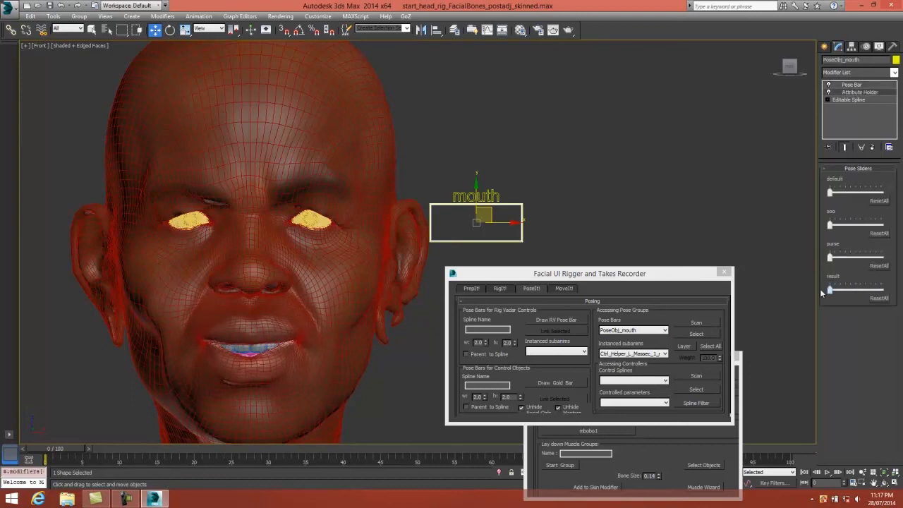
{"action": "mouse_move", "coordinate": [830, 261]}
{"action": "left_mouse_down"}
{"action": "mouse_move", "coordinate": [874, 257]}
{"action": "mouse_move", "coordinate": [814, 264]}
{"action": "left_mouse_up"}
{"action": "mouse_move", "coordinate": [833, 225]}
{"action": "left_mouse_down"}
{"action": "mouse_move", "coordinate": [894, 223]}
{"action": "mouse_move", "coordinate": [828, 228]}
{"action": "left_mouse_up"}
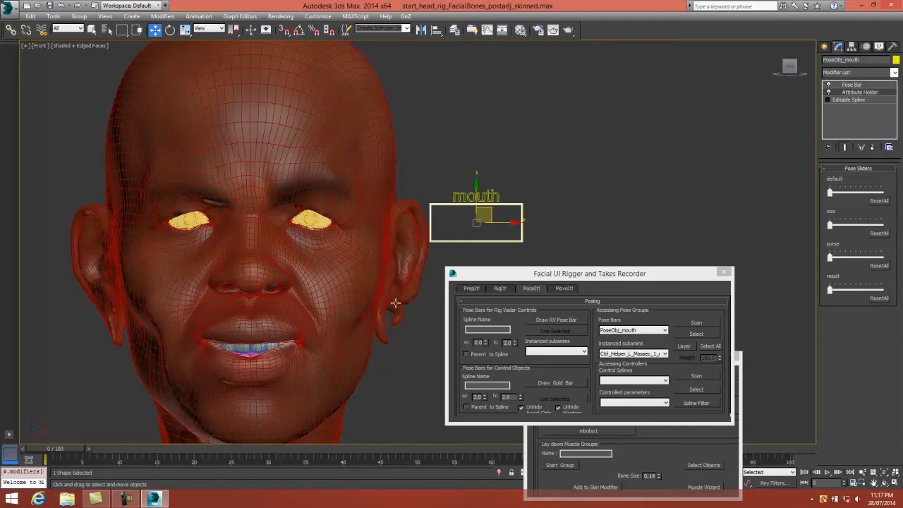
{"action": "middle_click_drag", "start_coordinate": [401, 383], "coordinate": [400, 347]}
{"action": "scroll", "coordinate": [399, 347], "scroll_direction": "down", "scroll_amount": 3}
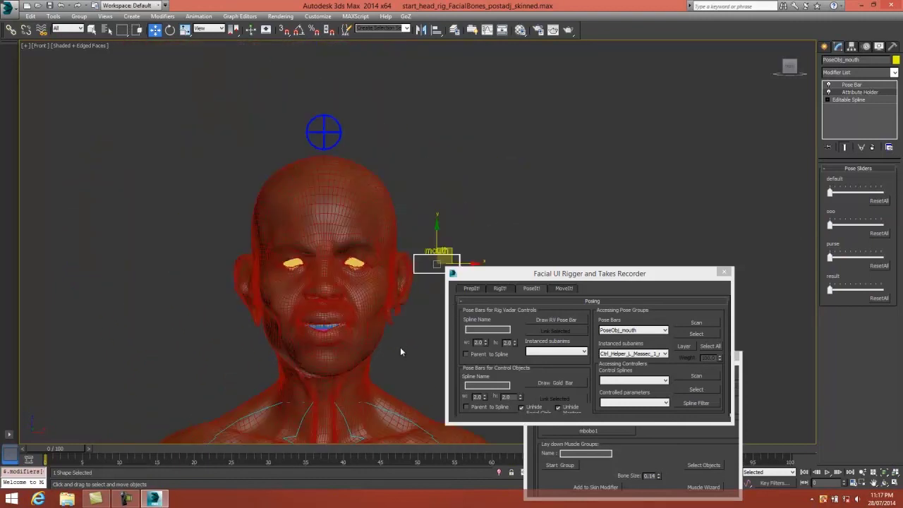